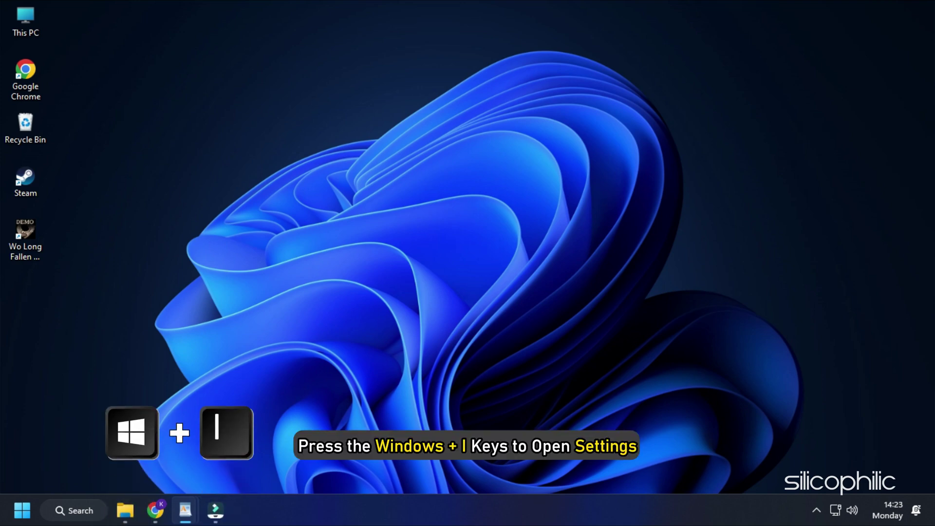
Step: Add WoLong.exe to the custom per-app list under System > Display > Graphics
{"action": "key", "text": "super+i"}
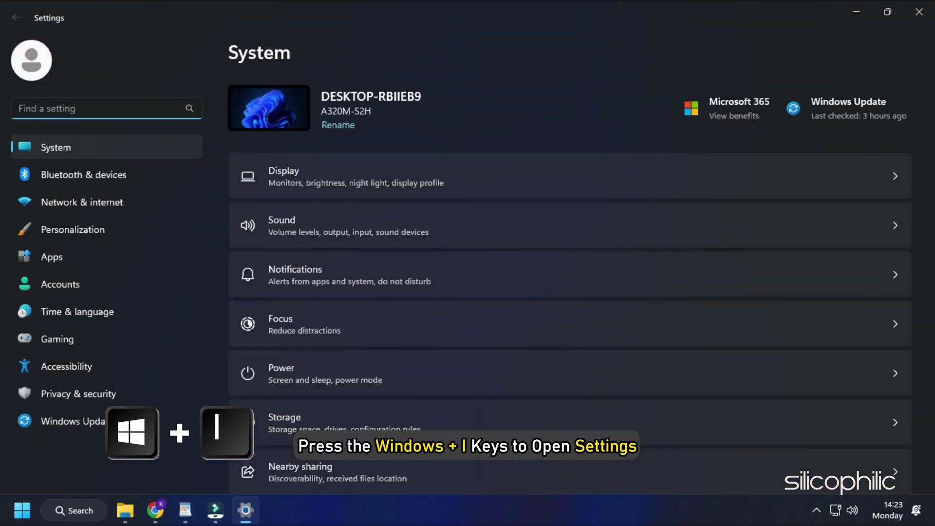
{"action": "left_click", "coordinate": [125, 213]}
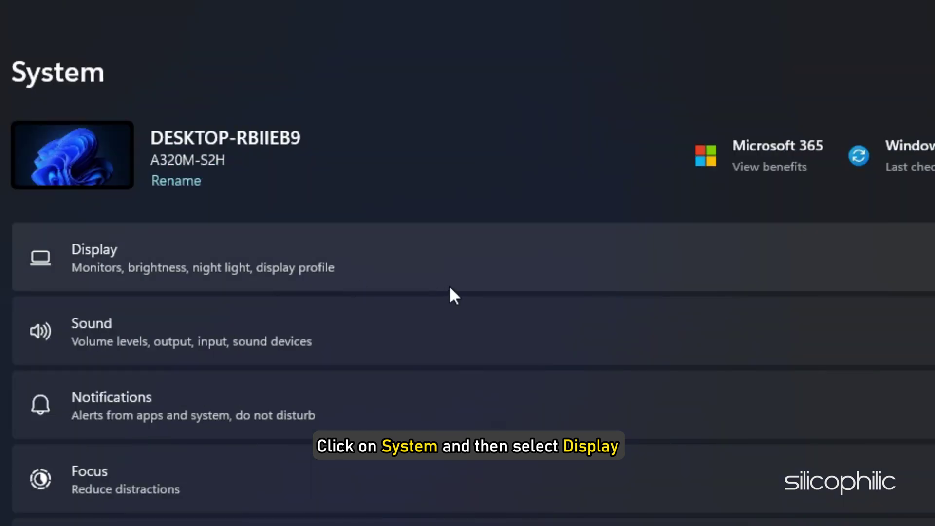
{"action": "left_click", "coordinate": [448, 265]}
{"action": "scroll", "coordinate": [449, 265], "scroll_direction": "down", "scroll_amount": 5}
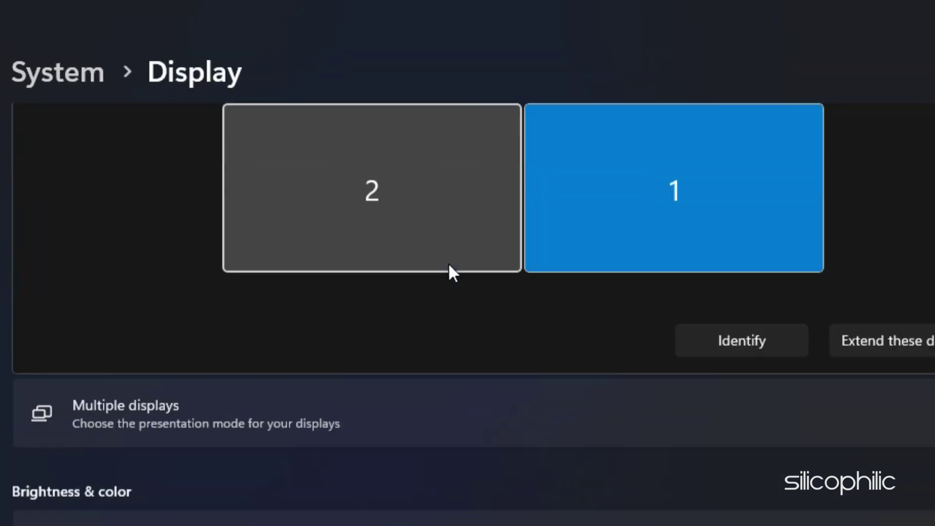
{"action": "scroll", "coordinate": [447, 264], "scroll_direction": "down", "scroll_amount": 10}
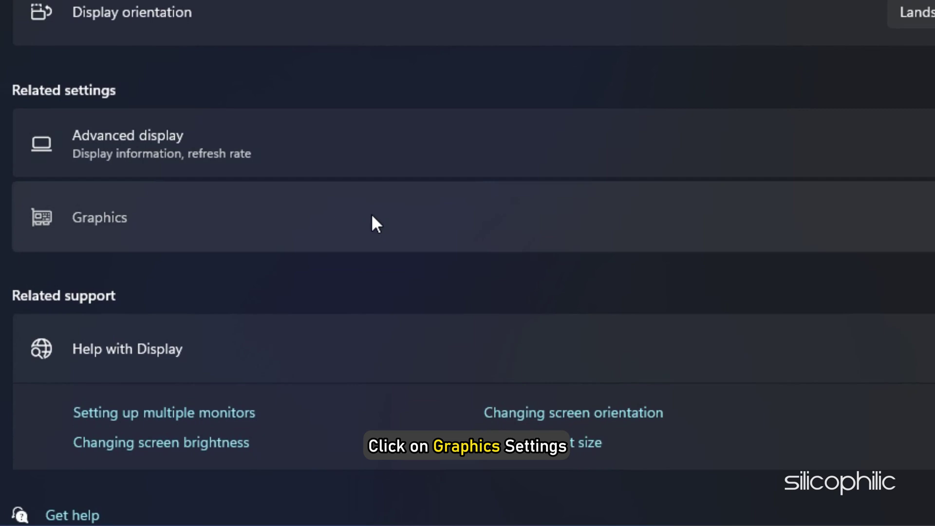
{"action": "left_click", "coordinate": [375, 223]}
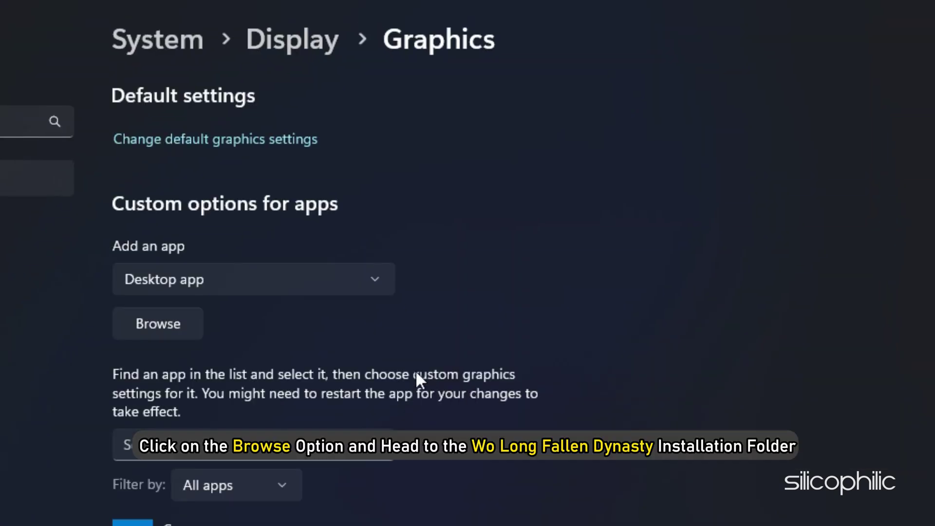
{"action": "left_click", "coordinate": [156, 328]}
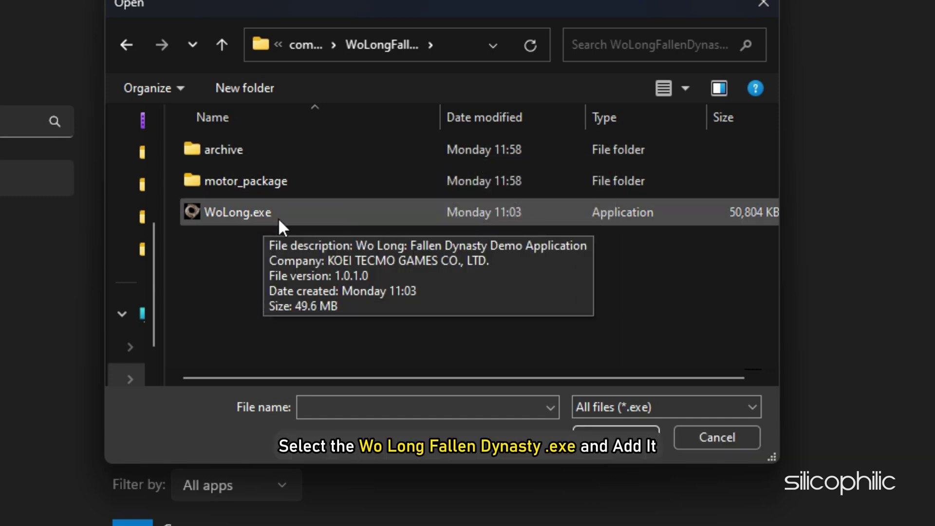
{"action": "left_click", "coordinate": [244, 220]}
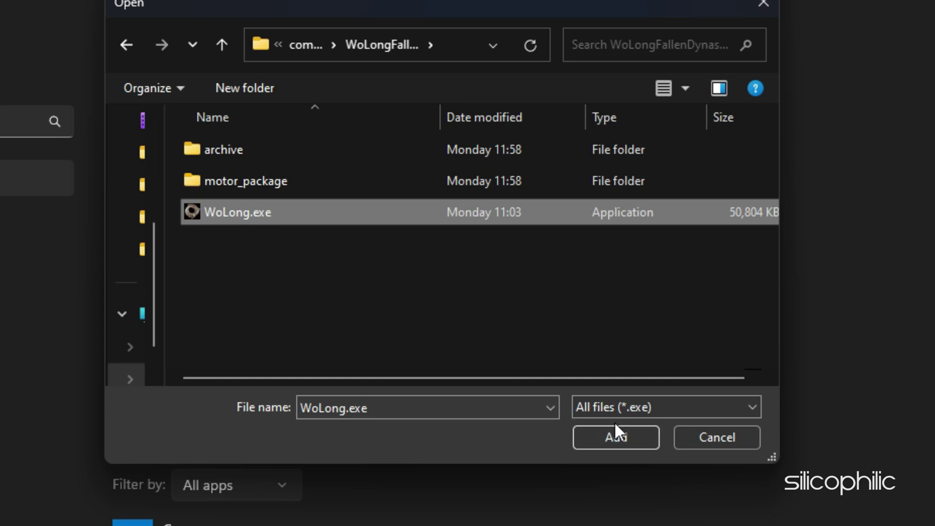
{"action": "left_click", "coordinate": [616, 436]}
Step: Set the Wo Long demo's graphics preference to High performance, save it, and close Settings
{"action": "scroll", "coordinate": [605, 429], "scroll_direction": "down", "scroll_amount": 10}
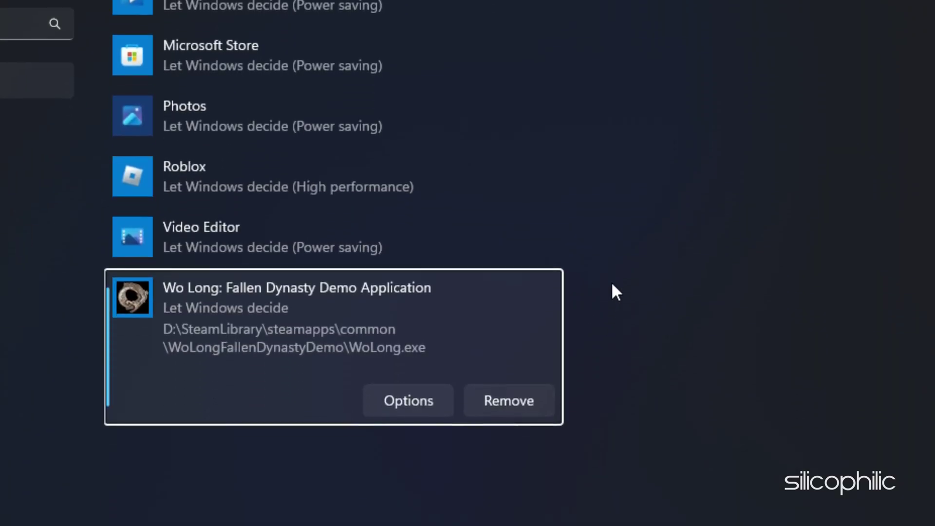
{"action": "left_click", "coordinate": [391, 400]}
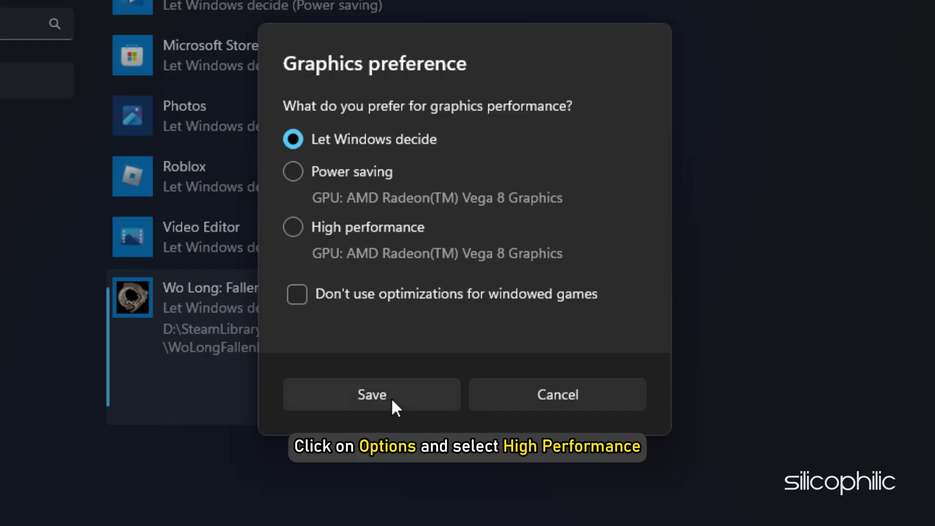
{"action": "left_click", "coordinate": [296, 231]}
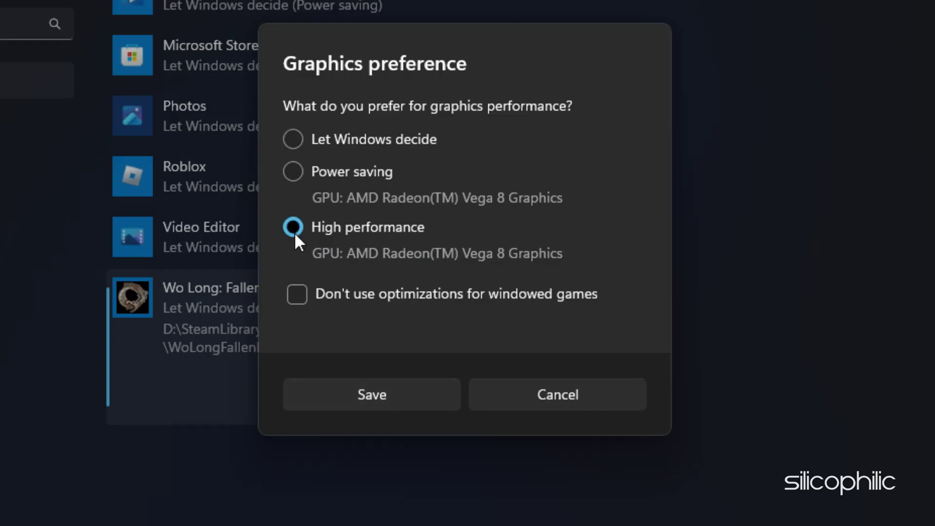
{"action": "left_click", "coordinate": [432, 396]}
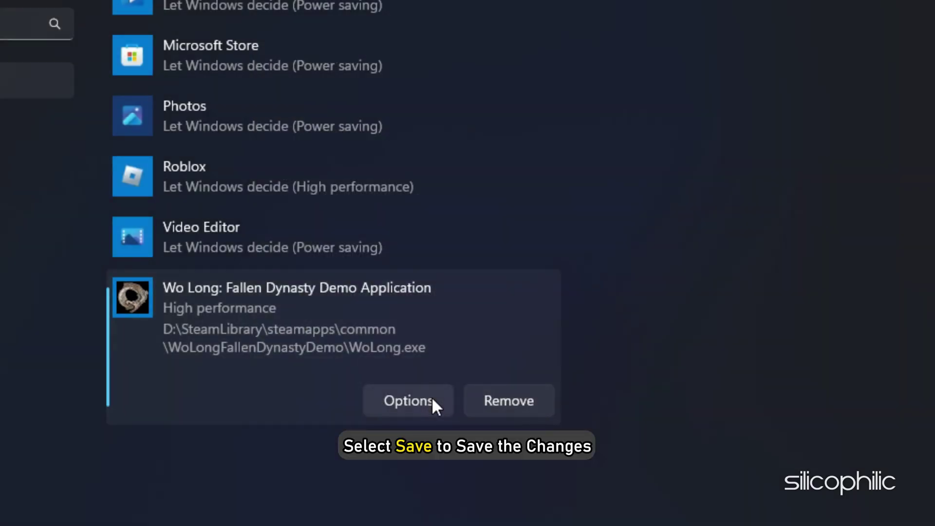
{"action": "left_click", "coordinate": [911, 10]}
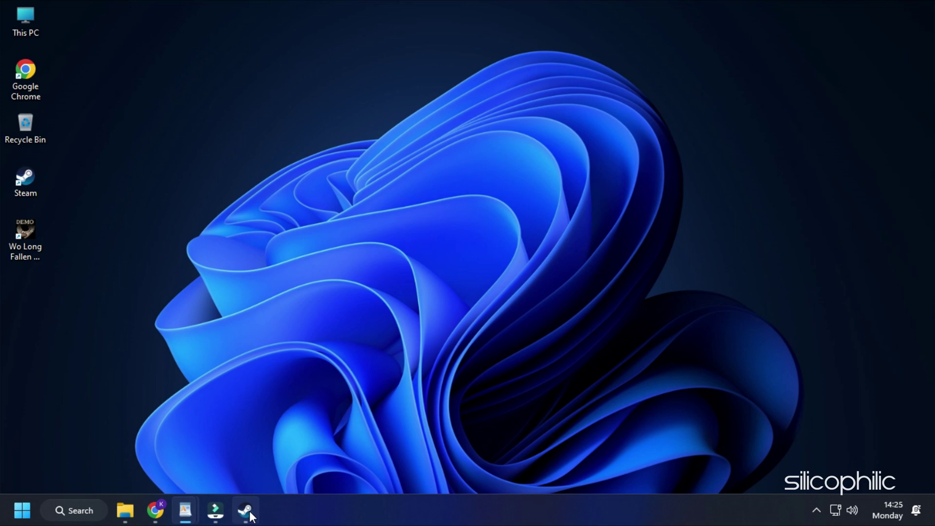
{"action": "left_click", "coordinate": [247, 512]}
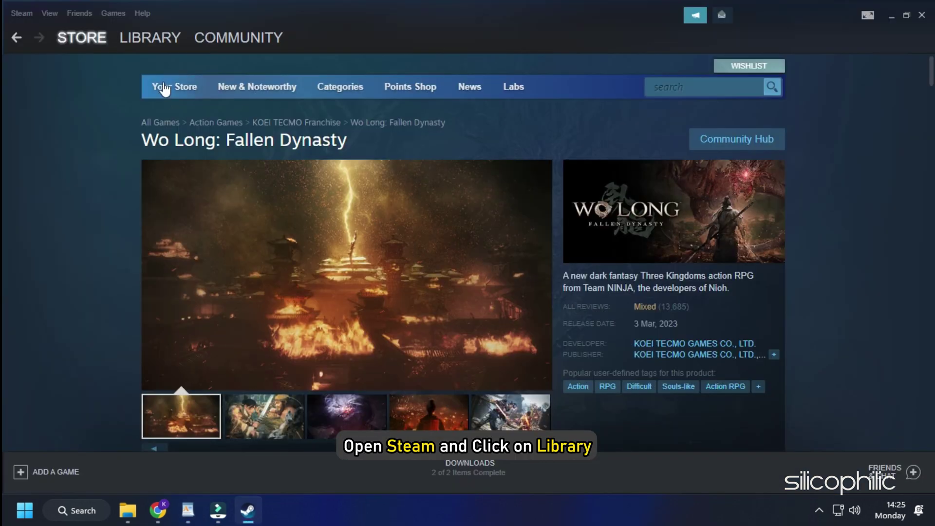
{"action": "left_click", "coordinate": [149, 46]}
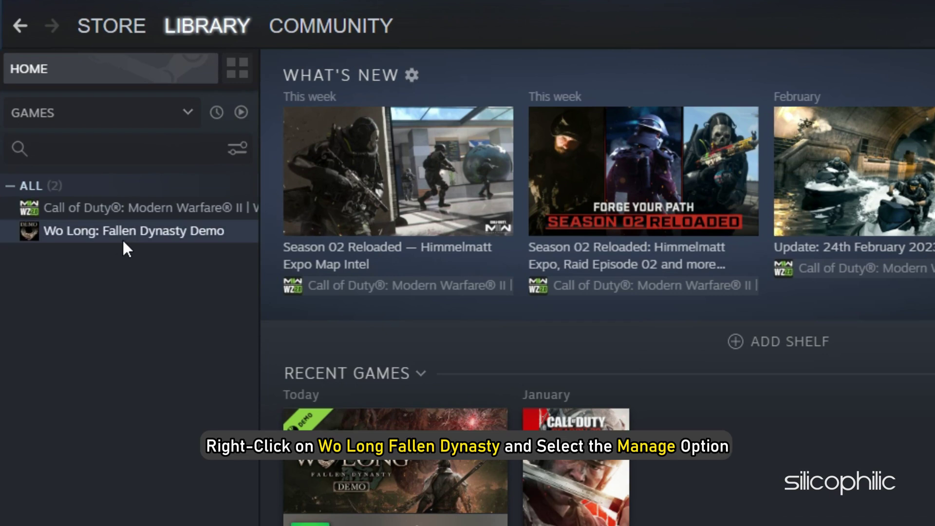
{"action": "right_click", "coordinate": [90, 190]}
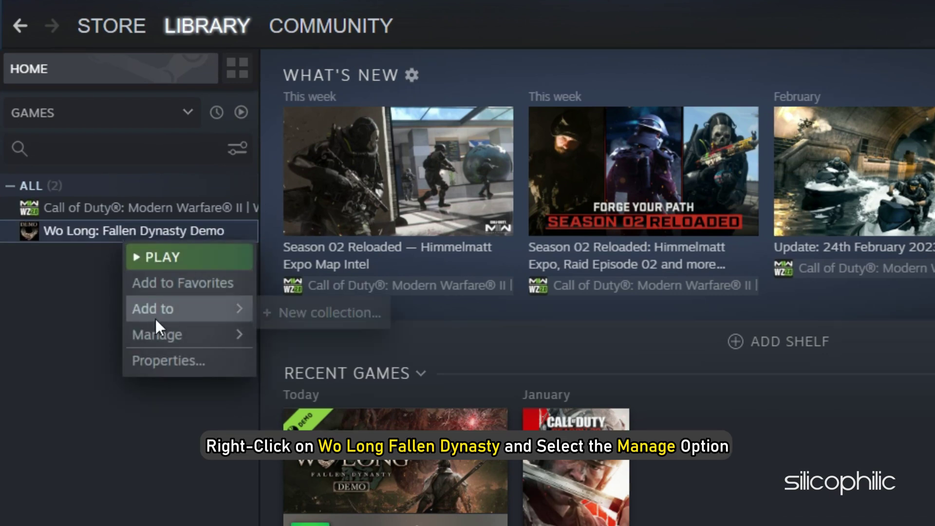
{"action": "mouse_move", "coordinate": [165, 334]}
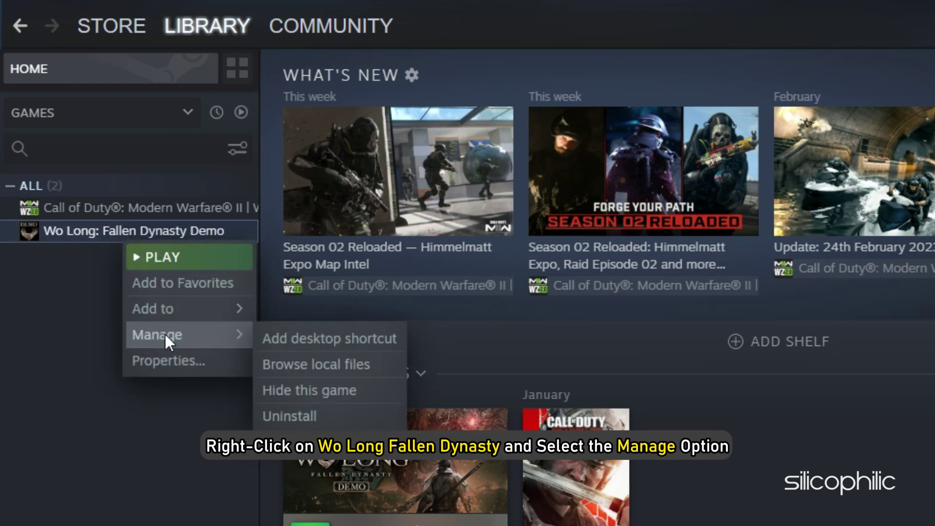
{"action": "left_click", "coordinate": [325, 374]}
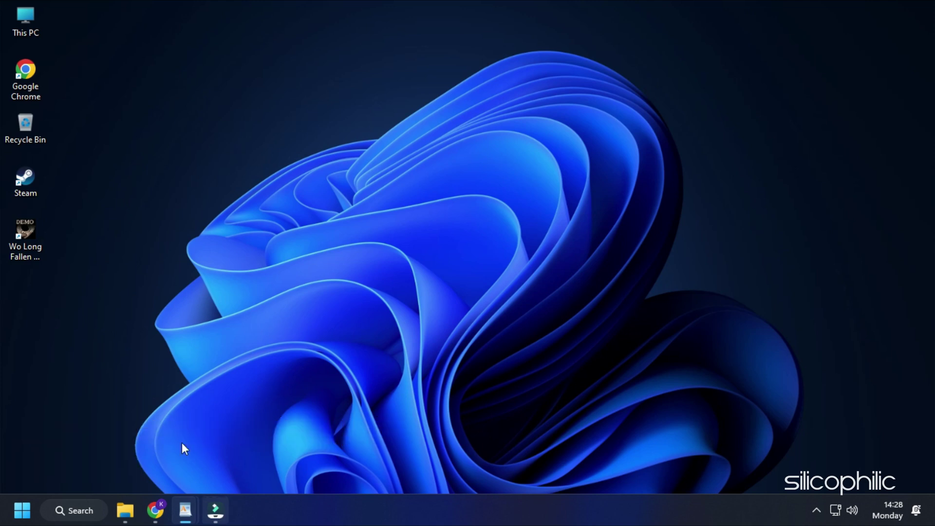
Step: Verify the Wo Long demo's files from its Steam Library Properties > Local Files
{"action": "double_click", "coordinate": [24, 179]}
{"action": "mouse_move", "coordinate": [101, 33]}
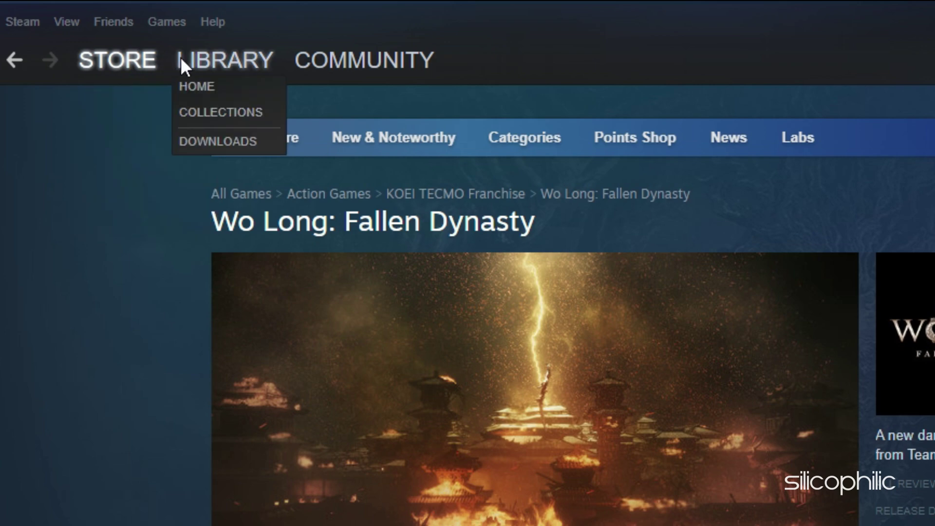
{"action": "left_click", "coordinate": [209, 57]}
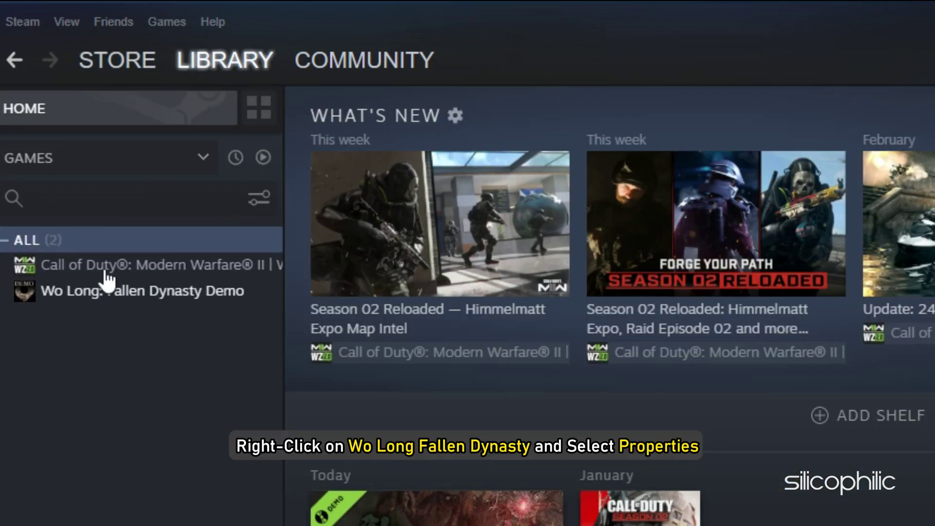
{"action": "right_click", "coordinate": [101, 291]}
{"action": "left_click", "coordinate": [154, 431]}
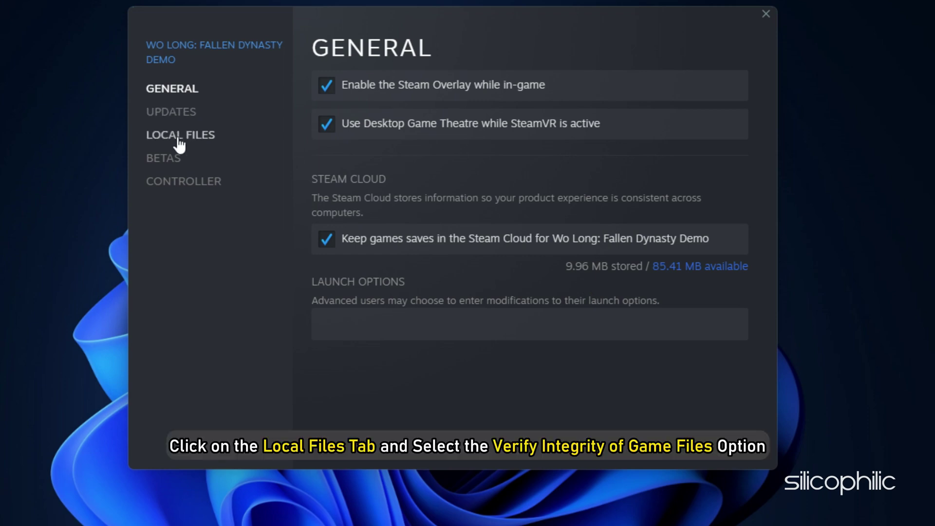
{"action": "left_click", "coordinate": [179, 140]}
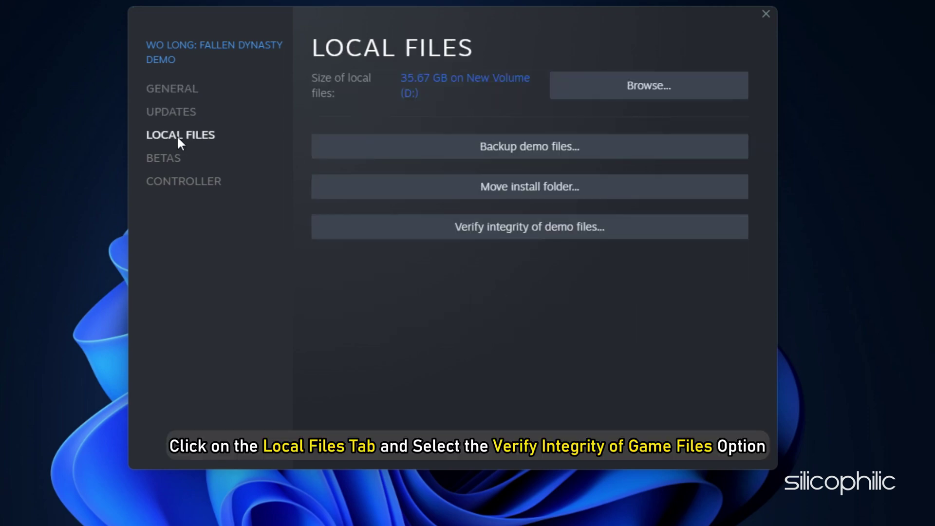
{"action": "left_click", "coordinate": [438, 229]}
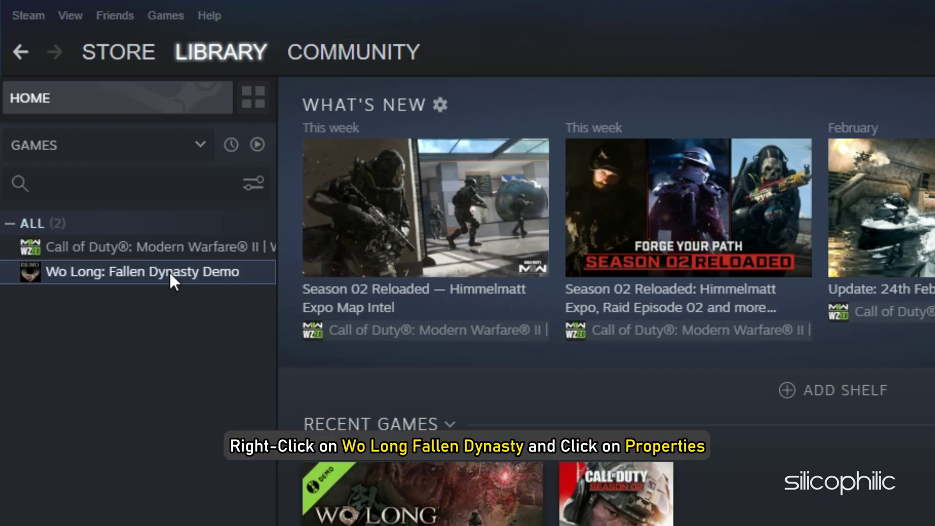
Step: Enter -dx12 in the Wo Long demo's Steam launch options, then change it to -dx11
{"action": "right_click", "coordinate": [170, 276]}
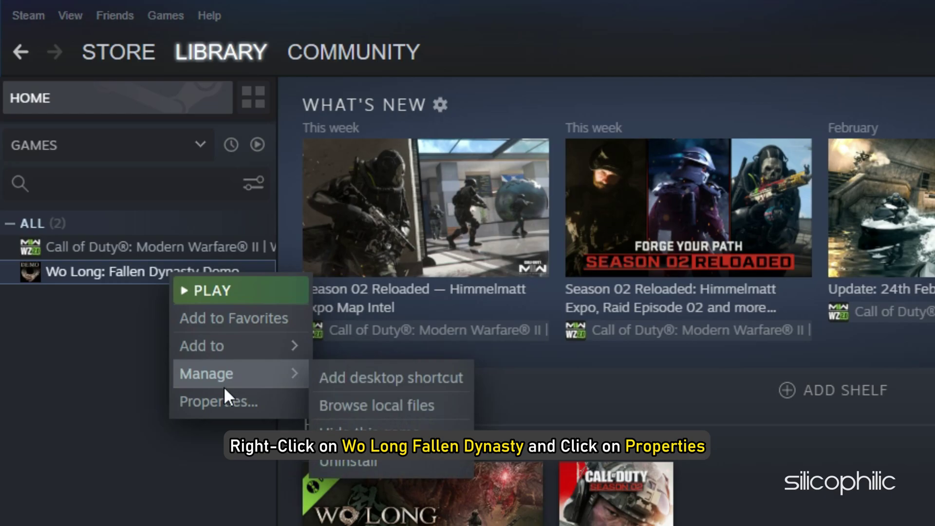
{"action": "left_click", "coordinate": [227, 404]}
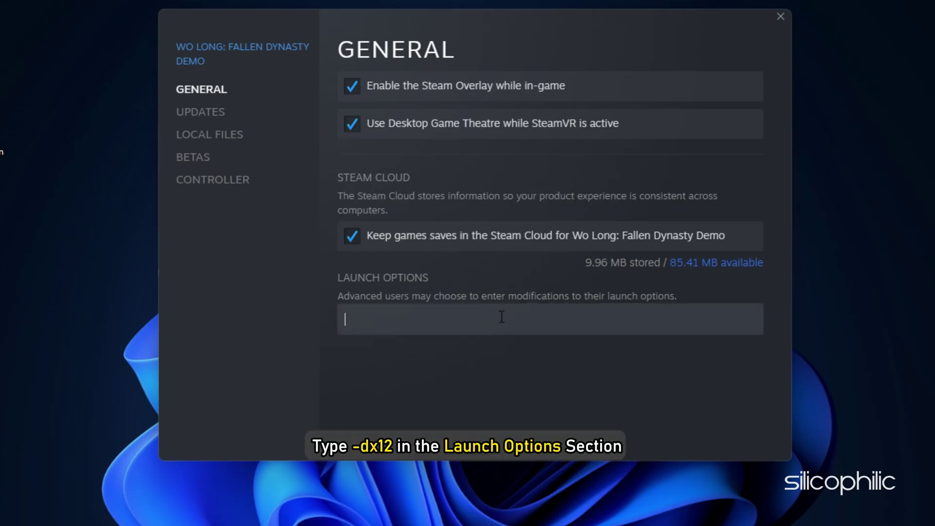
{"action": "type", "text": "-dx12"}
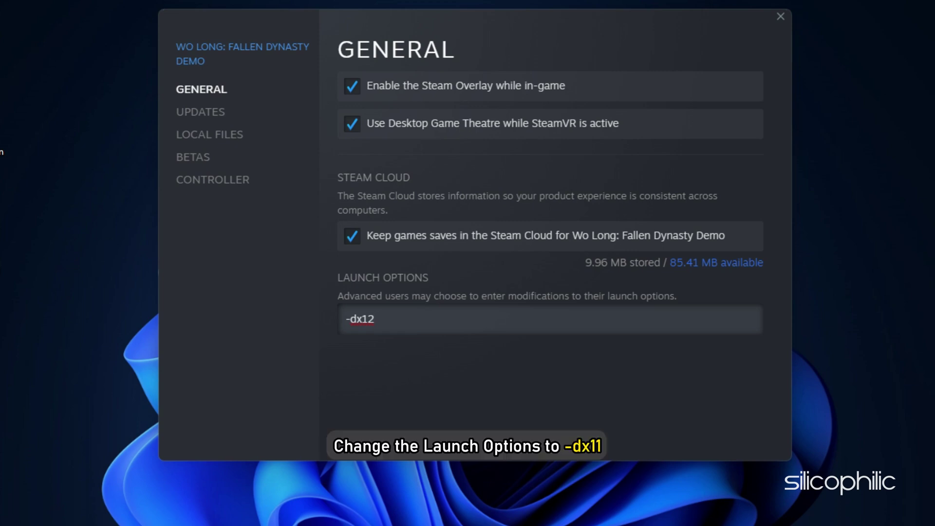
{"action": "key", "text": "BackSpace"}
{"action": "type", "text": "1"}
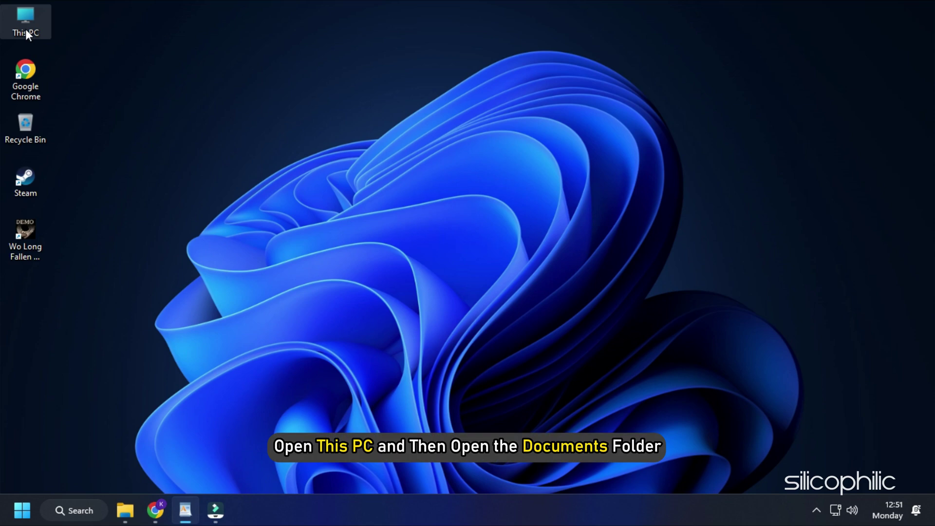
{"action": "double_click", "coordinate": [26, 30]}
{"action": "left_click", "coordinate": [169, 158]}
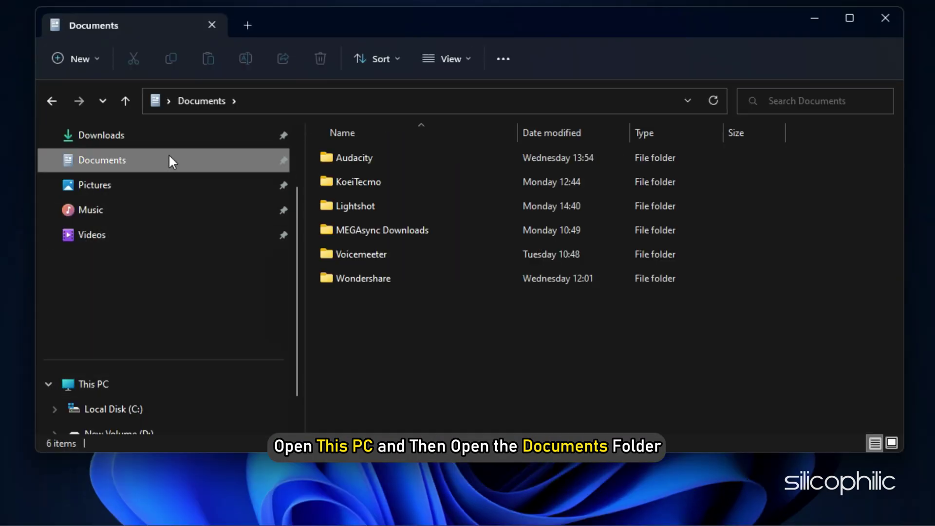
{"action": "double_click", "coordinate": [333, 182]}
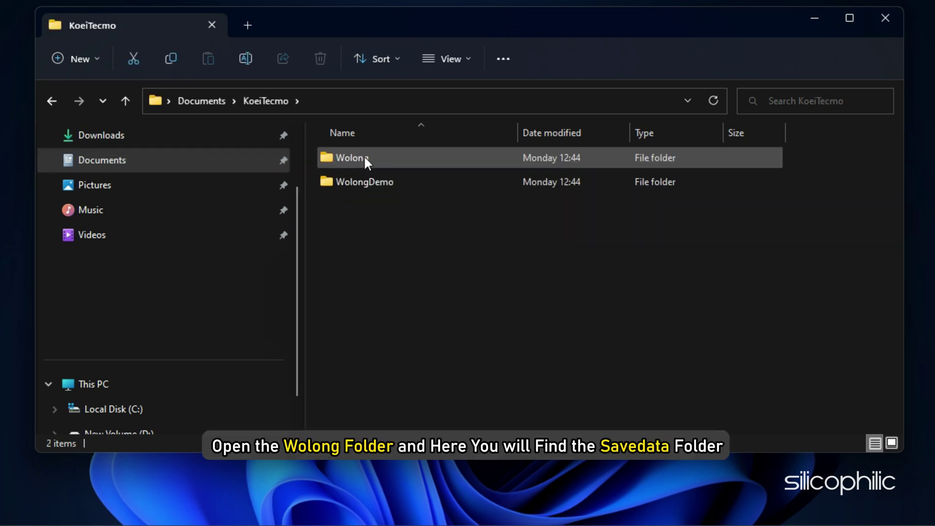
{"action": "double_click", "coordinate": [364, 156]}
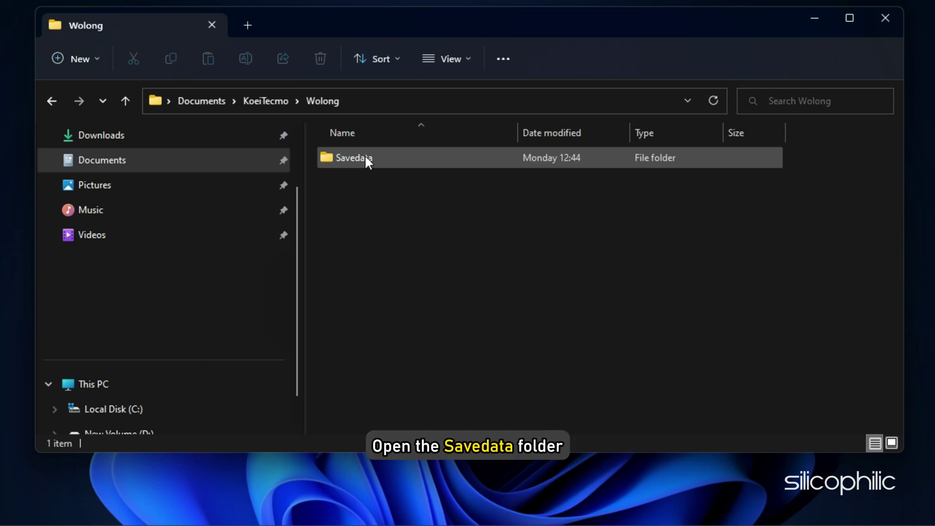
{"action": "double_click", "coordinate": [382, 157]}
{"action": "right_click", "coordinate": [421, 166]}
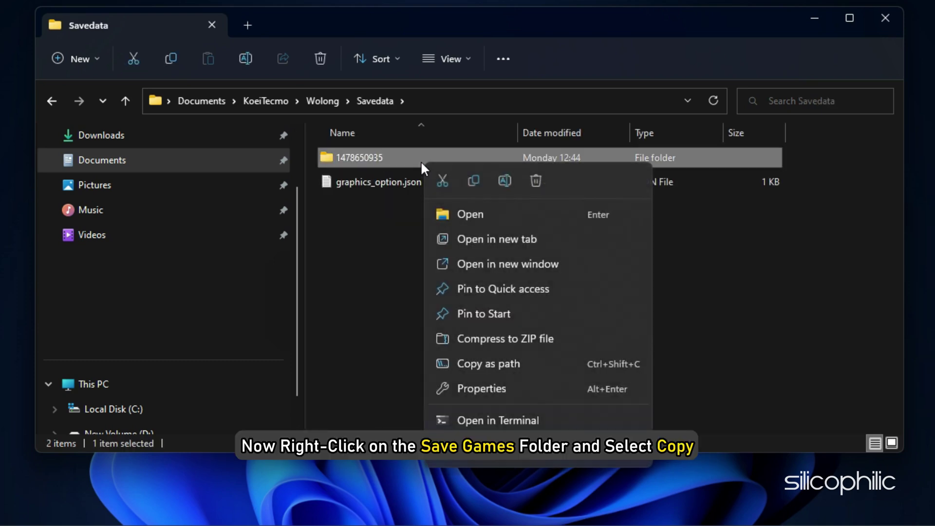
{"action": "left_click", "coordinate": [469, 179]}
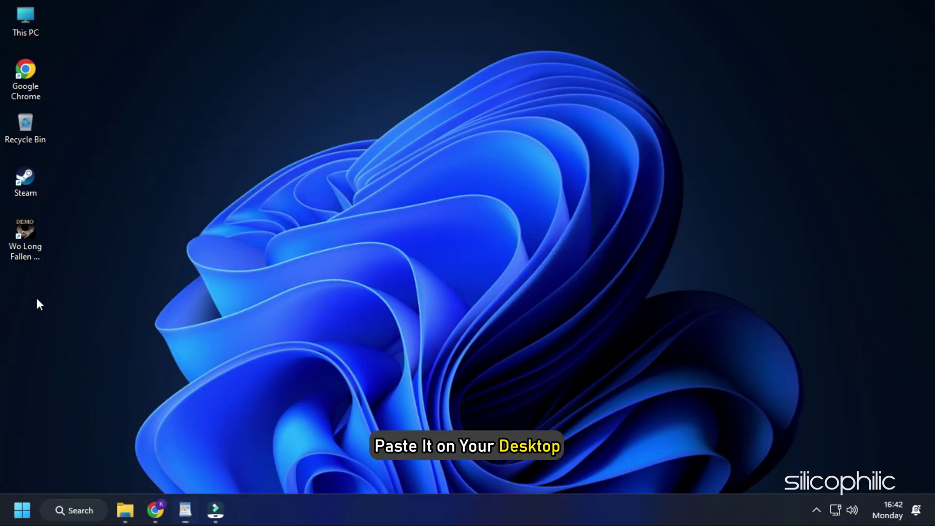
{"action": "right_click", "coordinate": [39, 297]}
{"action": "left_click", "coordinate": [117, 134]}
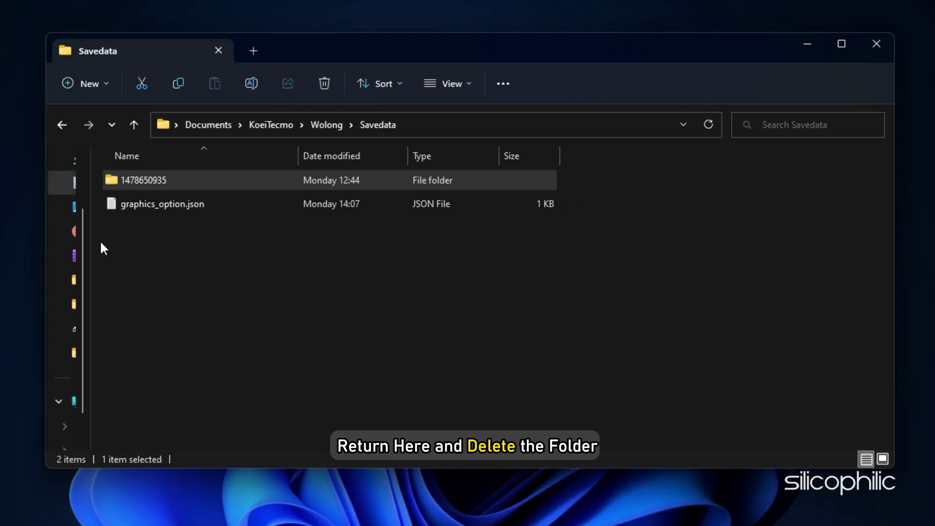
{"action": "right_click", "coordinate": [164, 180]}
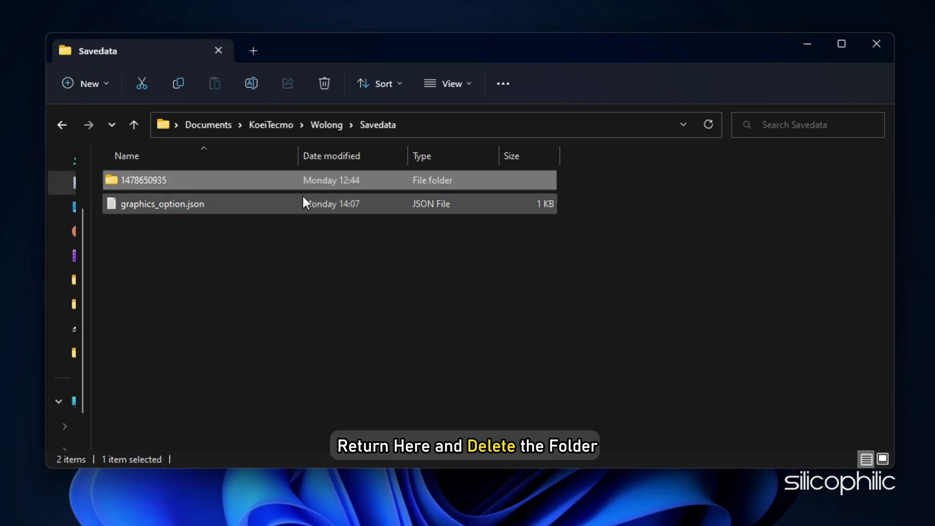
{"action": "key", "text": "Delete"}
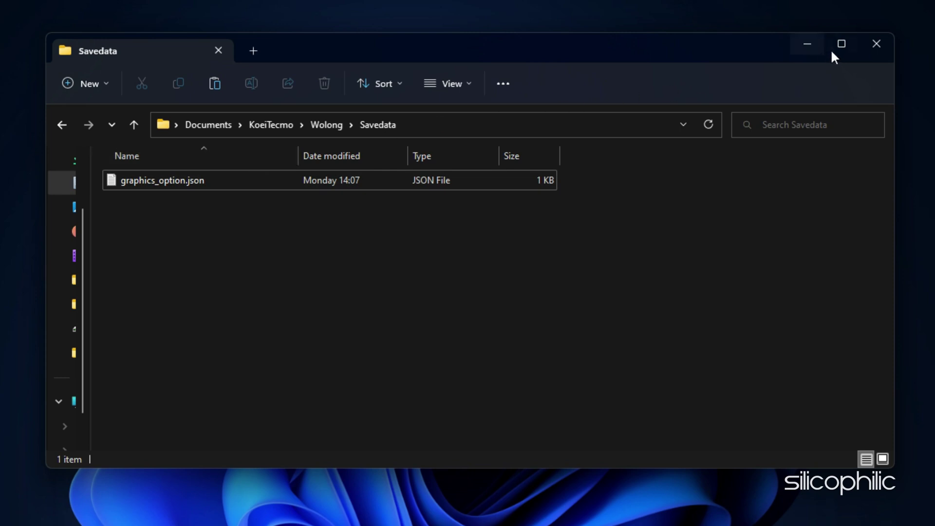
{"action": "left_click", "coordinate": [867, 42]}
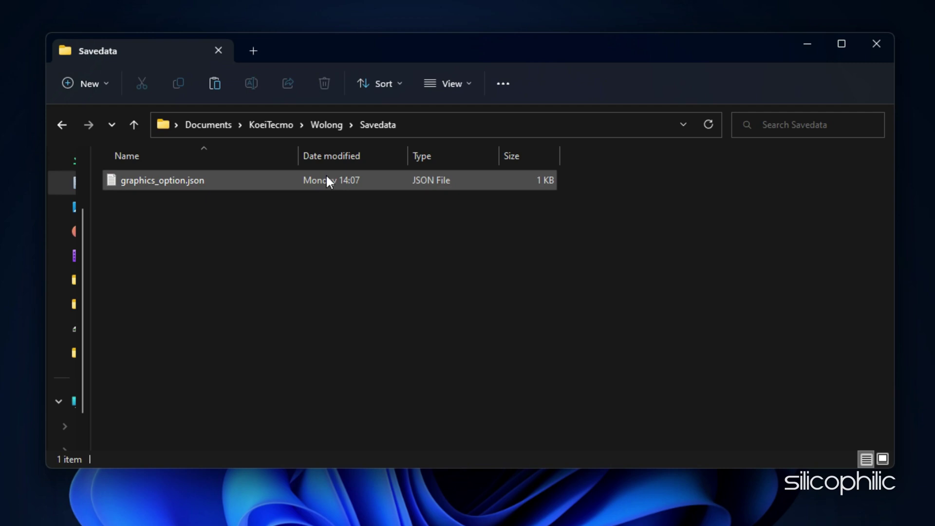
{"action": "key", "text": "ctrl+v"}
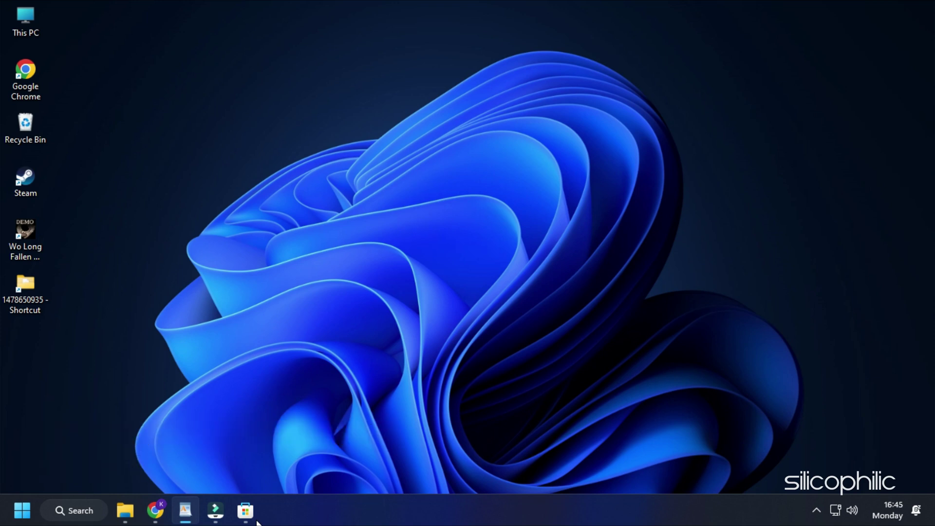
Step: Search the Microsoft Store for 'VP9 video extensions' and start downloading VP9 Video Extensions
{"action": "left_click", "coordinate": [256, 521]}
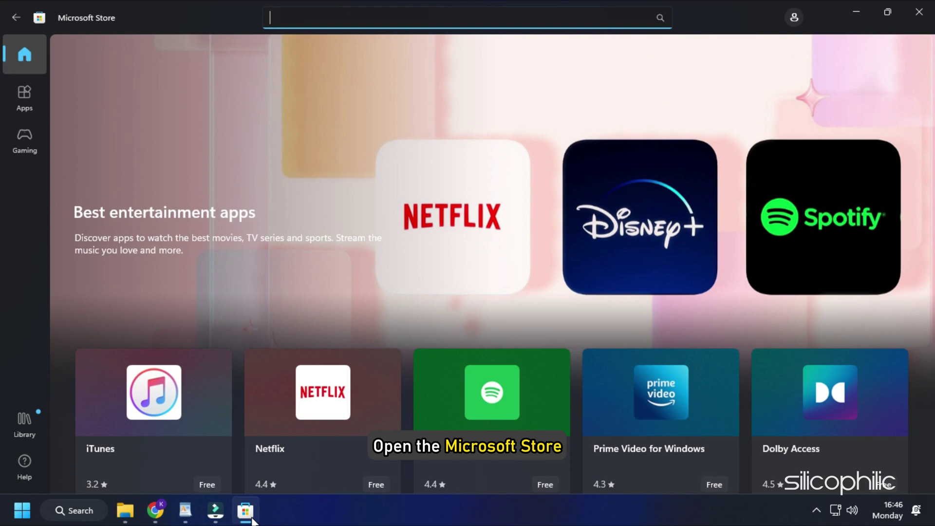
{"action": "type", "text": "VP9 video extensions"}
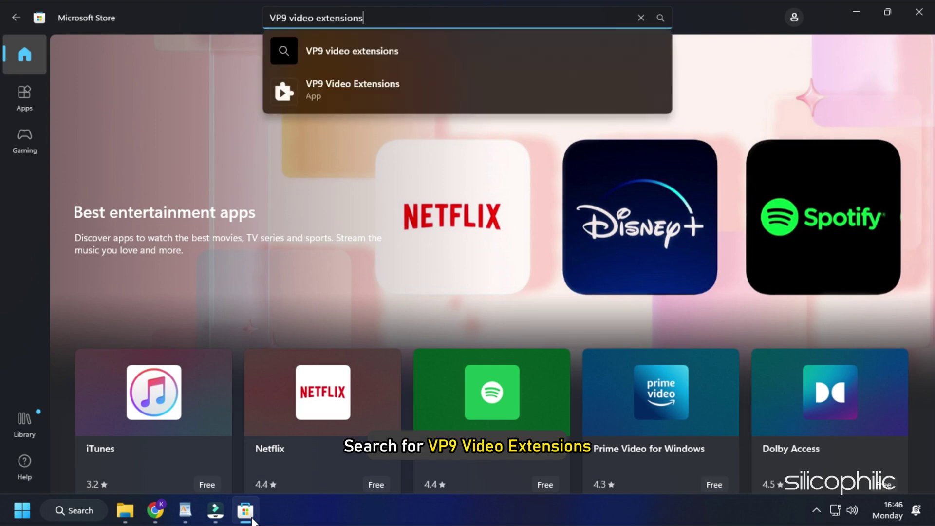
{"action": "key", "text": "Return"}
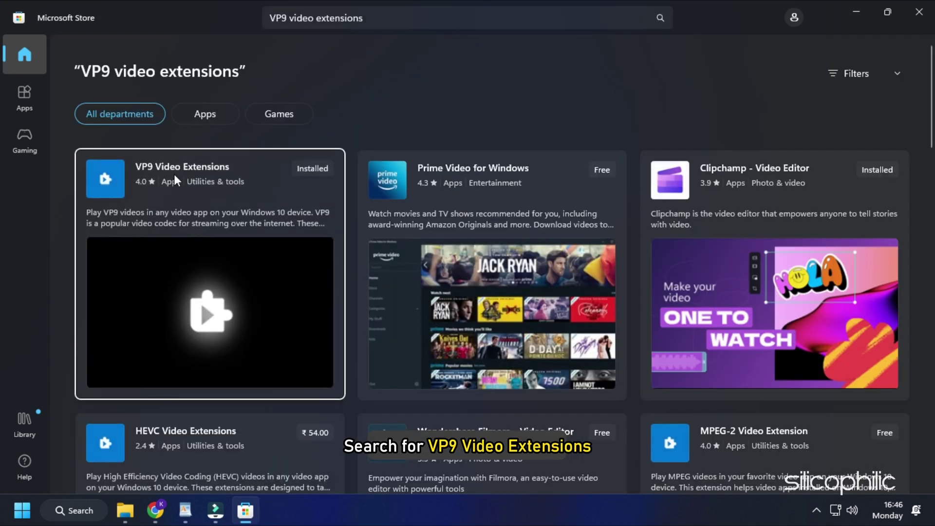
{"action": "left_click", "coordinate": [190, 171]}
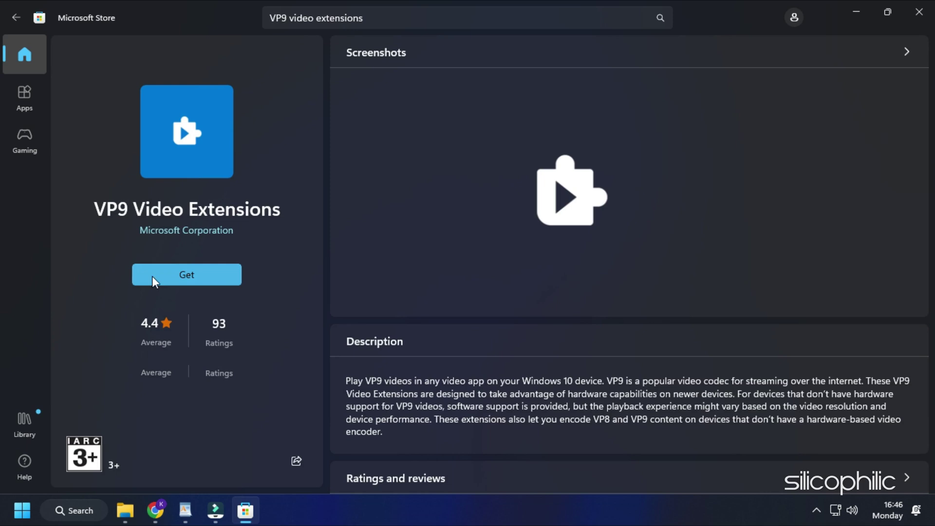
{"action": "left_click", "coordinate": [152, 276]}
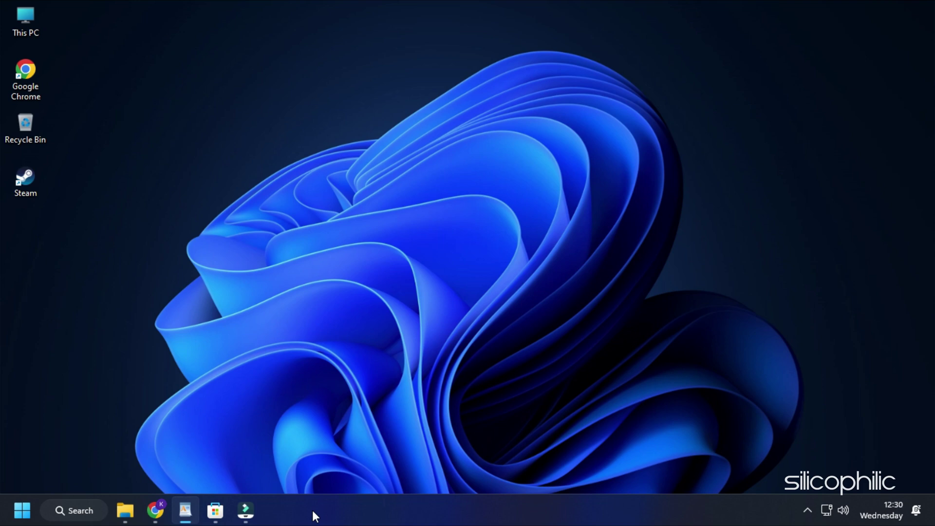
Step: Open Windows Update's Advanced options and show the Optional updates list
{"action": "key", "text": "super+i"}
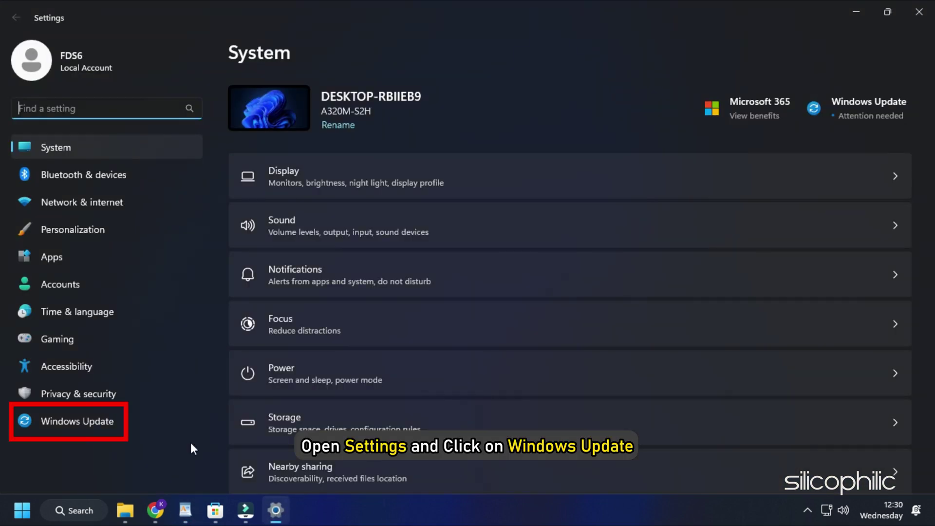
{"action": "left_click", "coordinate": [112, 422]}
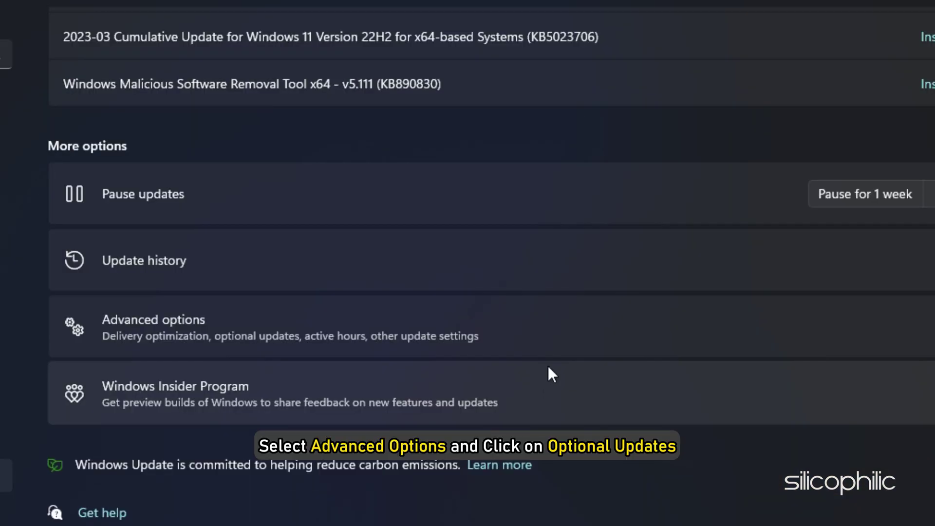
{"action": "left_click", "coordinate": [555, 341]}
{"action": "scroll", "coordinate": [558, 341], "scroll_direction": "down", "scroll_amount": 5}
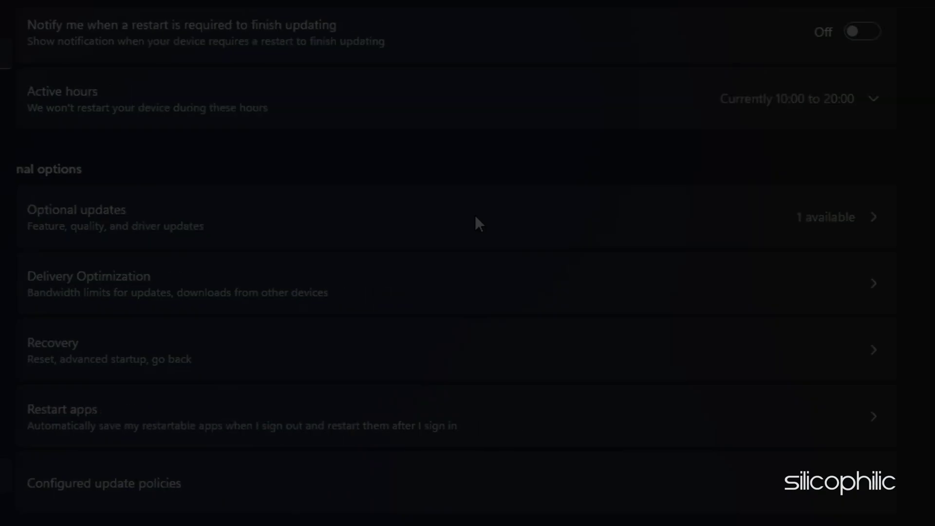
{"action": "left_click", "coordinate": [476, 218]}
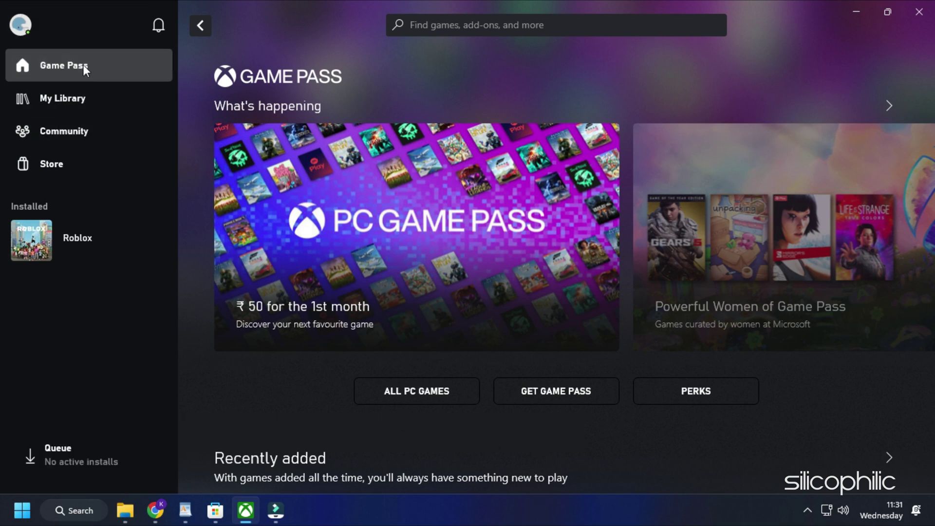
Step: View the account profile in the Xbox app, then open the Microsoft Store account menu with Sign out
{"action": "left_click", "coordinate": [124, 24]}
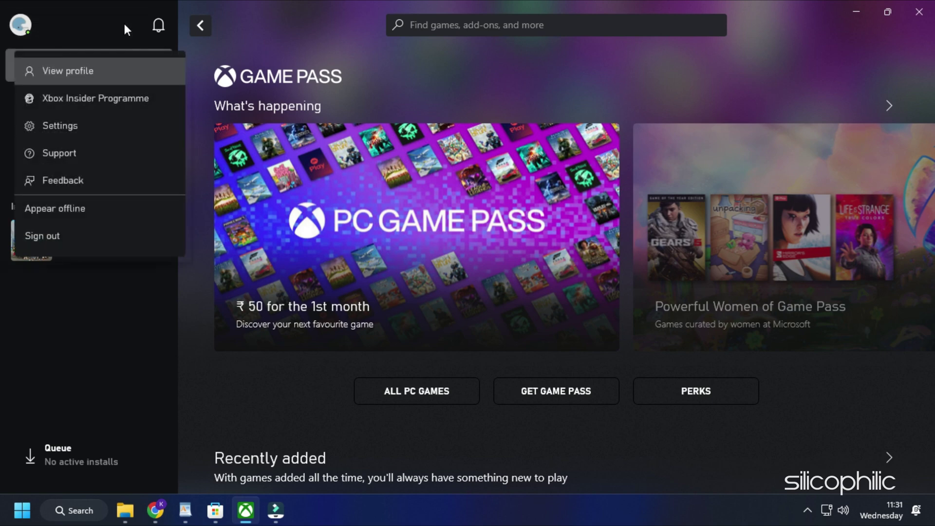
{"action": "left_click", "coordinate": [84, 75]}
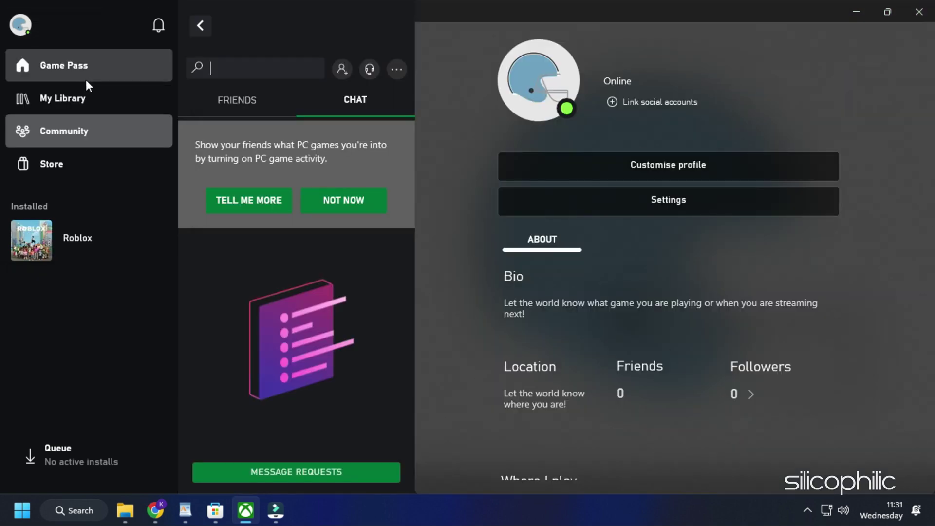
{"action": "left_click", "coordinate": [791, 17]}
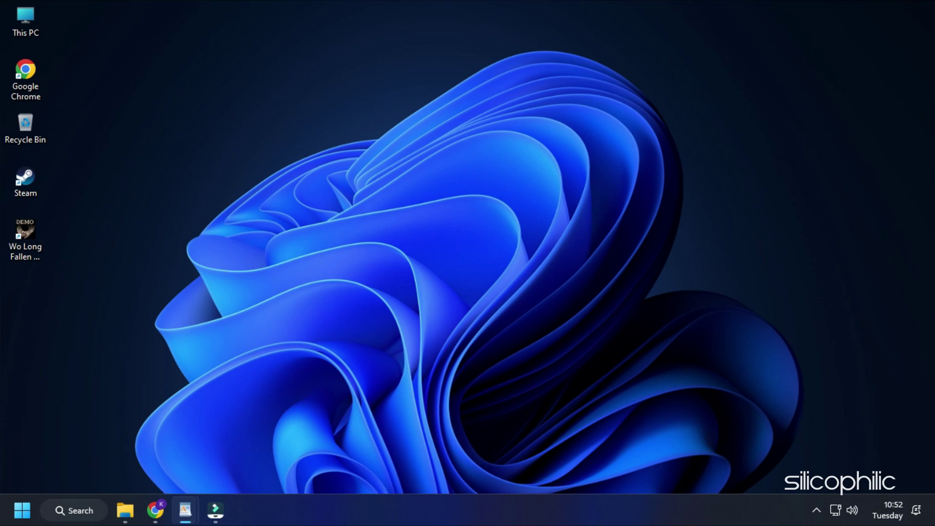
Step: Uncheck 'Enable the Steam Overlay while in-game' in the Wo Long demo's Steam properties and close them
{"action": "double_click", "coordinate": [26, 180]}
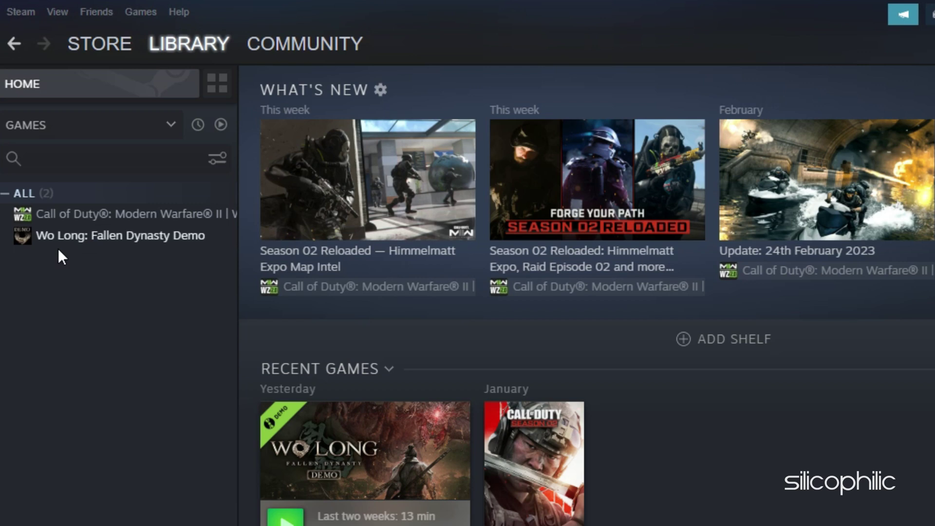
{"action": "right_click", "coordinate": [126, 235]}
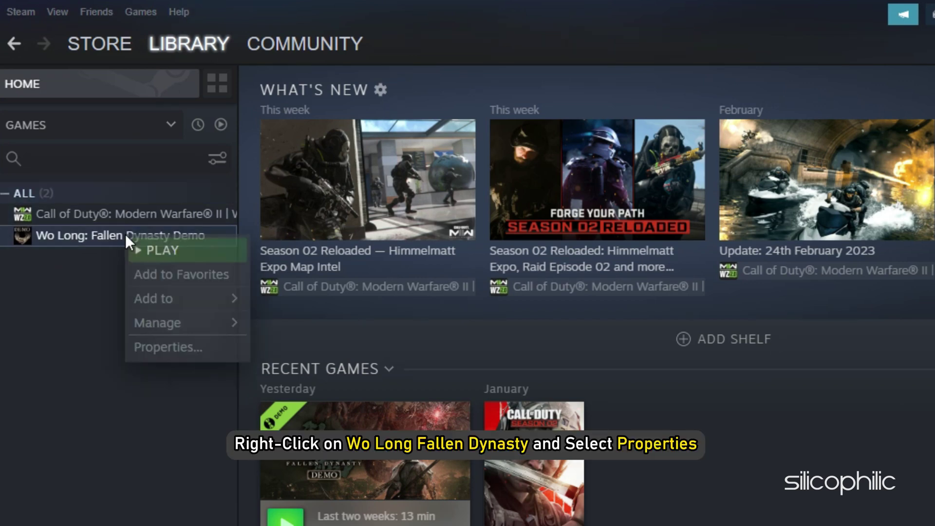
{"action": "left_click", "coordinate": [171, 353]}
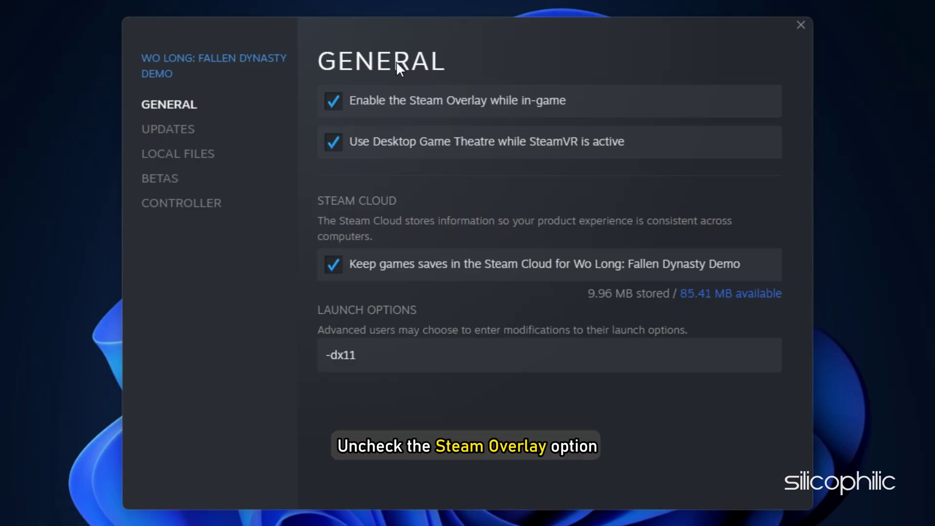
{"action": "left_click", "coordinate": [334, 112]}
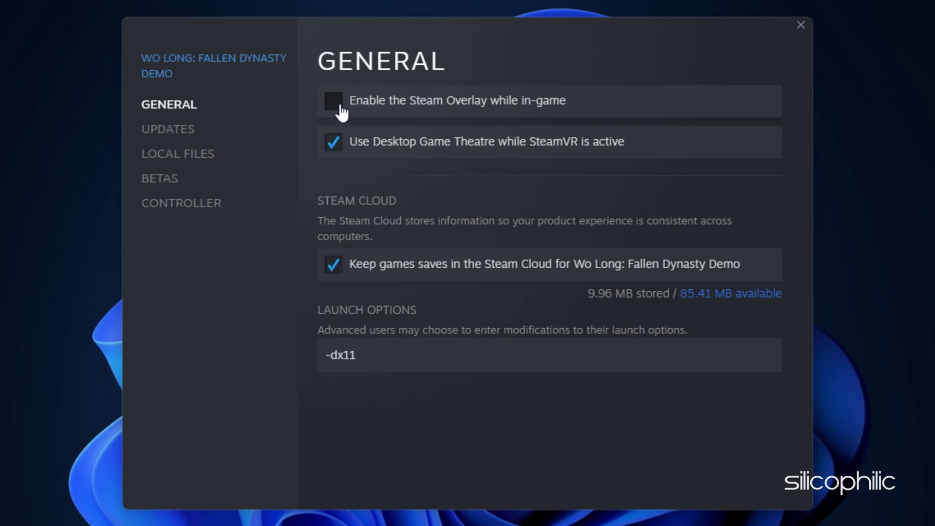
{"action": "left_click", "coordinate": [801, 25]}
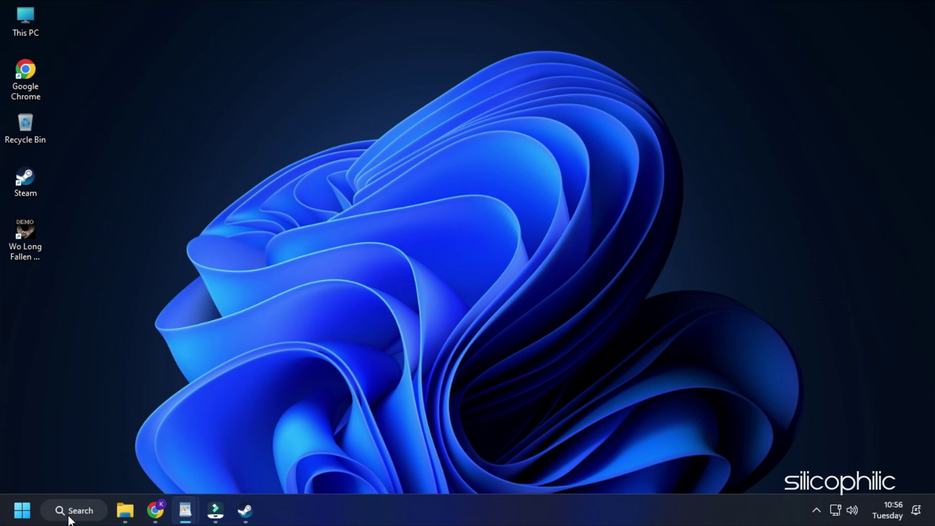
Step: Launch Windows Security and go to Ransomware protection's Allow an app through Controlled folder access
{"action": "left_click", "coordinate": [69, 517]}
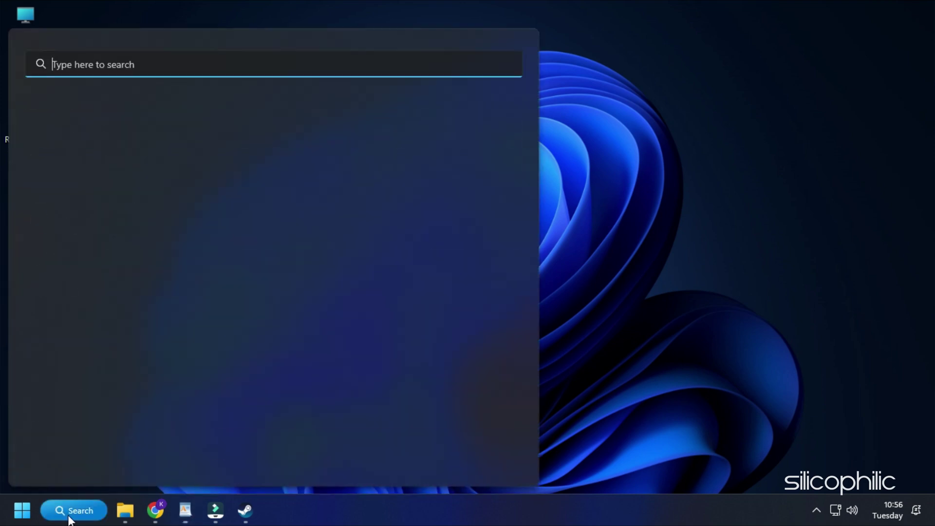
{"action": "type", "text": "windows Security"}
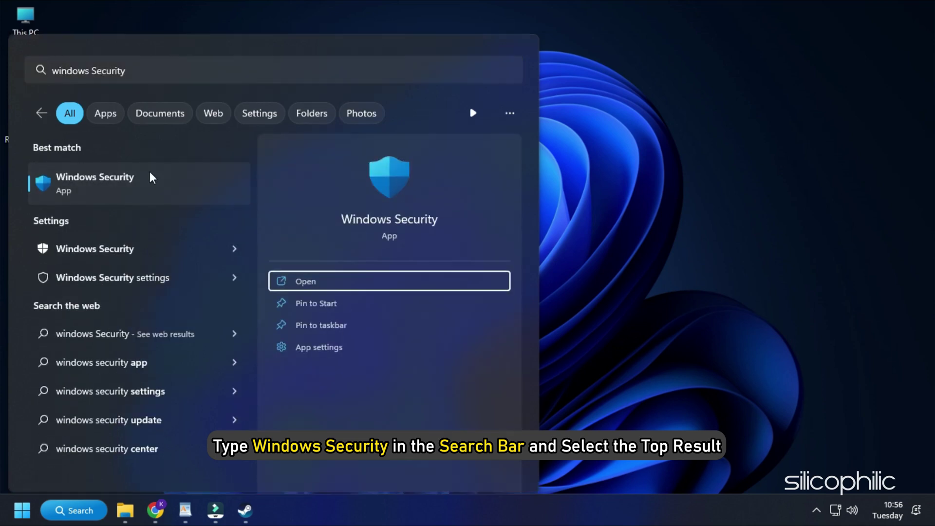
{"action": "left_click", "coordinate": [150, 176]}
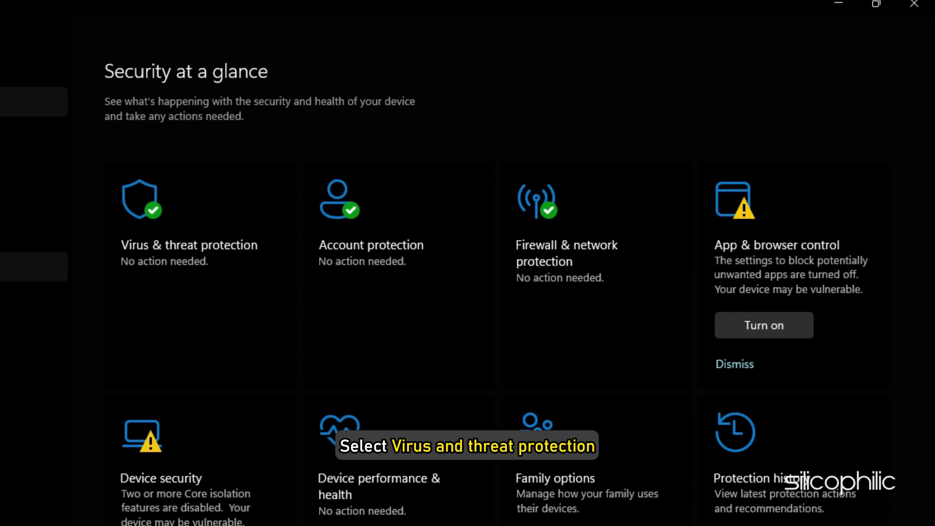
{"action": "left_click", "coordinate": [239, 244]}
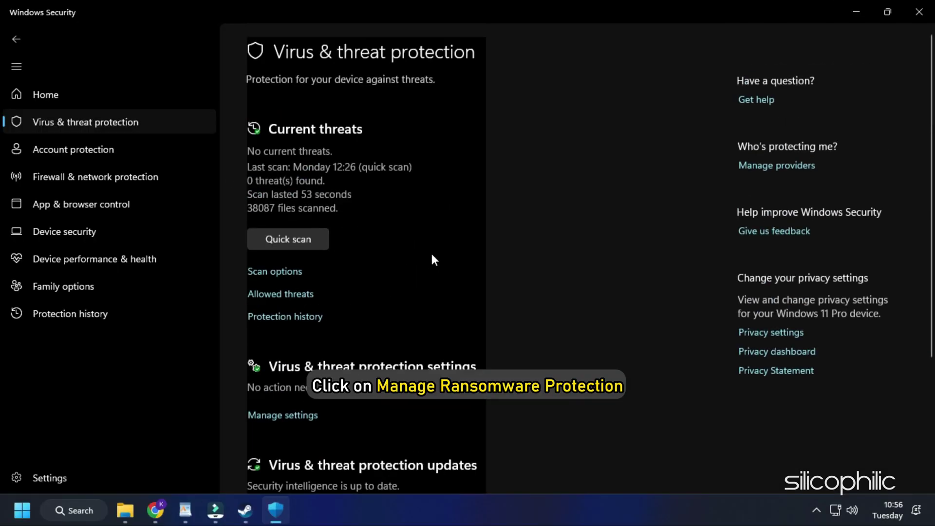
{"action": "scroll", "coordinate": [430, 251], "scroll_direction": "down", "scroll_amount": 4}
{"action": "left_click", "coordinate": [311, 455]}
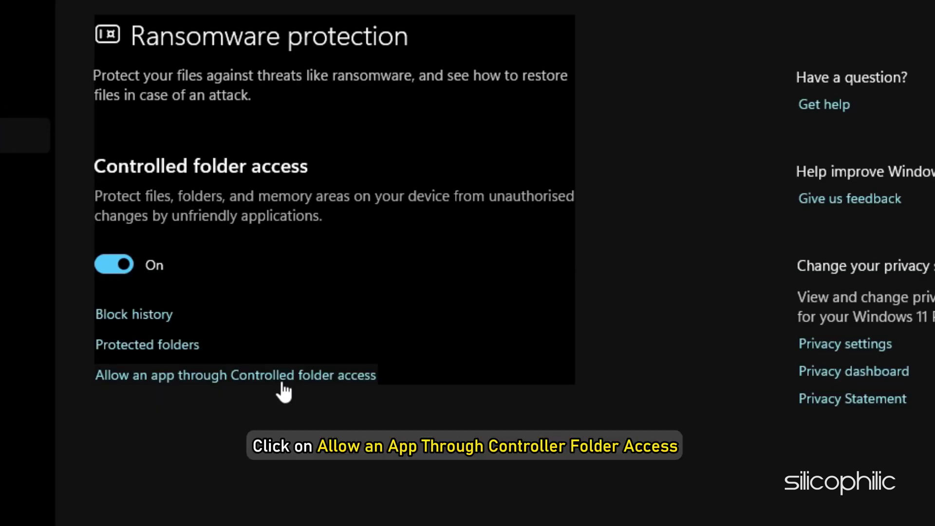
{"action": "left_click", "coordinate": [283, 376]}
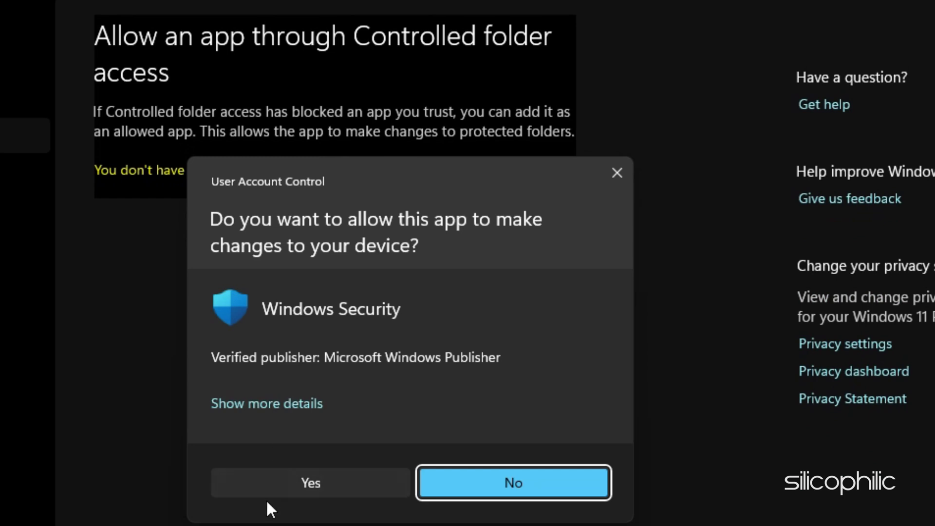
Step: Approve the administrator prompt and add WoLong.exe as an allowed app via Browse all apps
{"action": "left_click", "coordinate": [284, 494]}
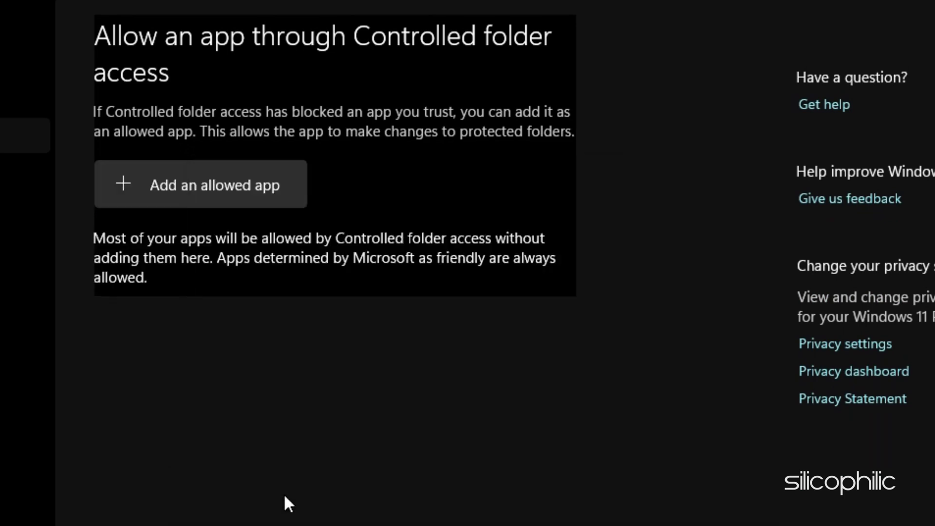
{"action": "left_click", "coordinate": [251, 187]}
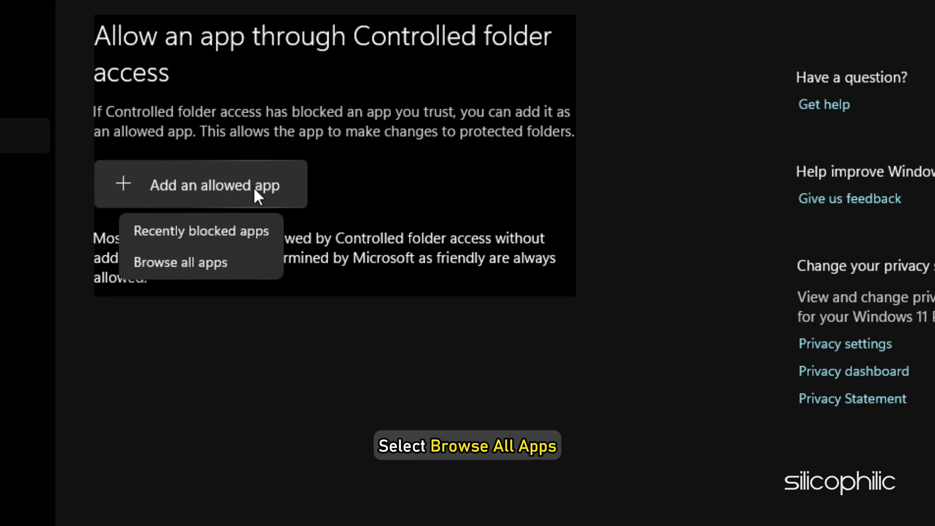
{"action": "left_click", "coordinate": [227, 260]}
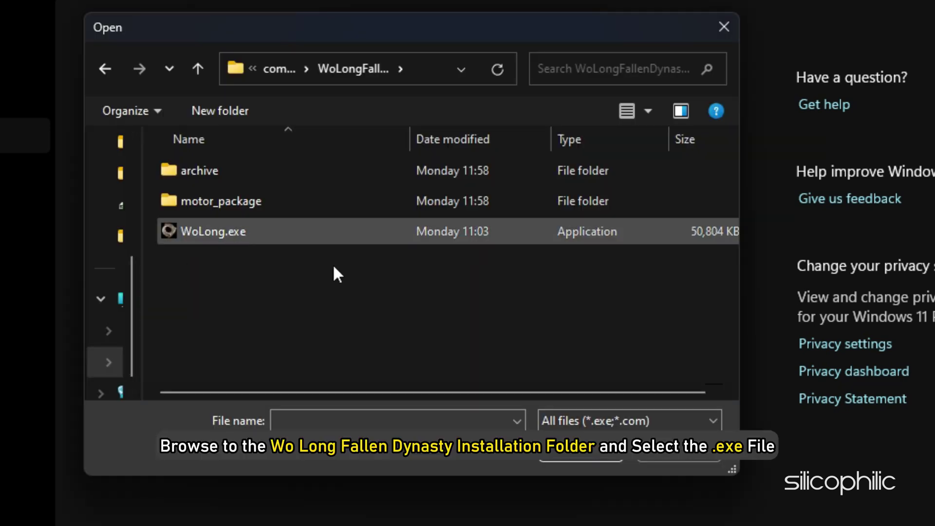
{"action": "left_click", "coordinate": [331, 234]}
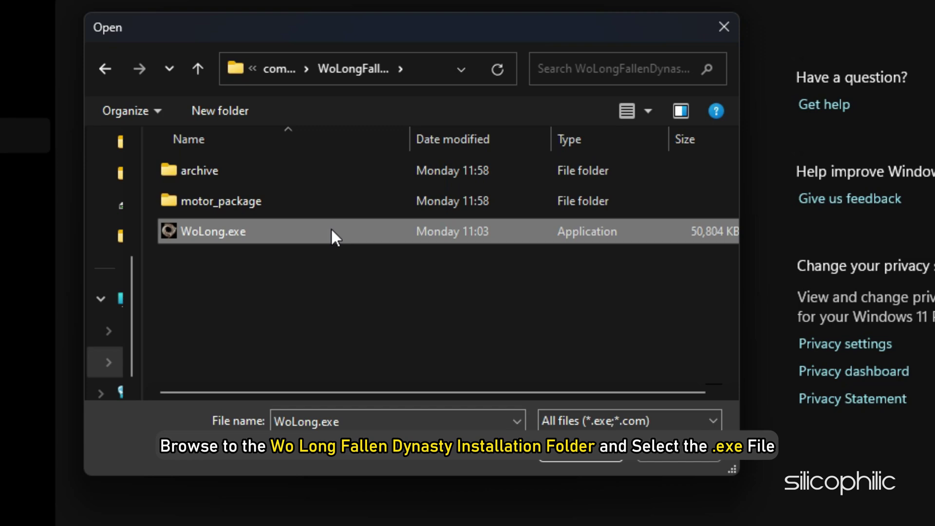
{"action": "left_click", "coordinate": [602, 462]}
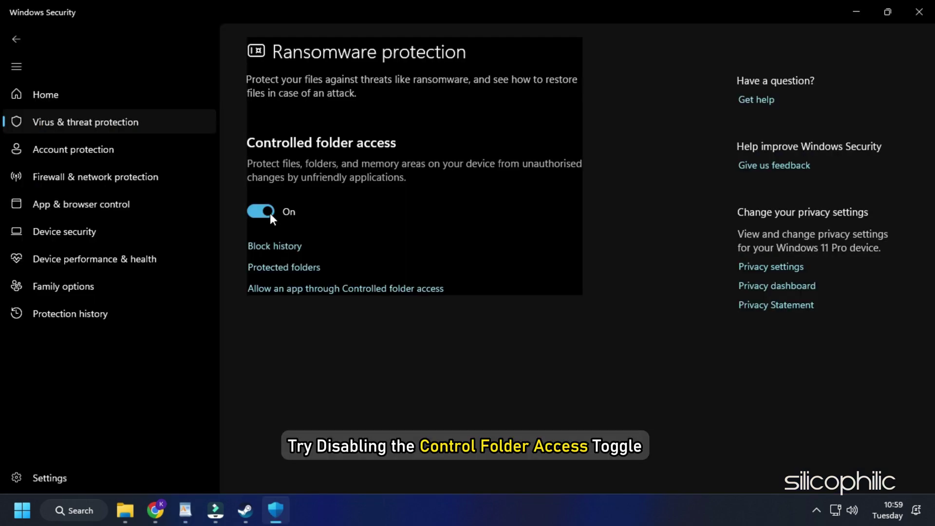
Step: Turn off Controlled folder access, approve the UAC prompt, and close Windows Security
{"action": "left_click", "coordinate": [269, 213]}
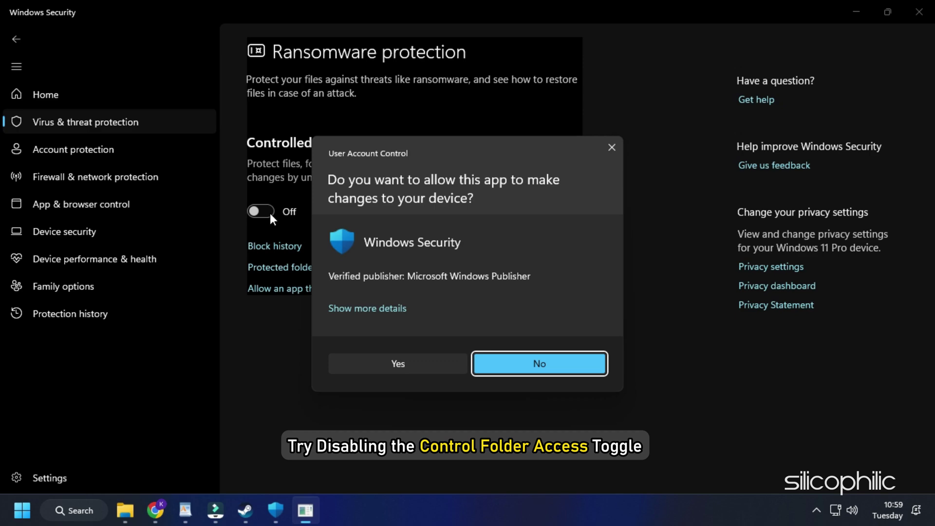
{"action": "left_click", "coordinate": [392, 370]}
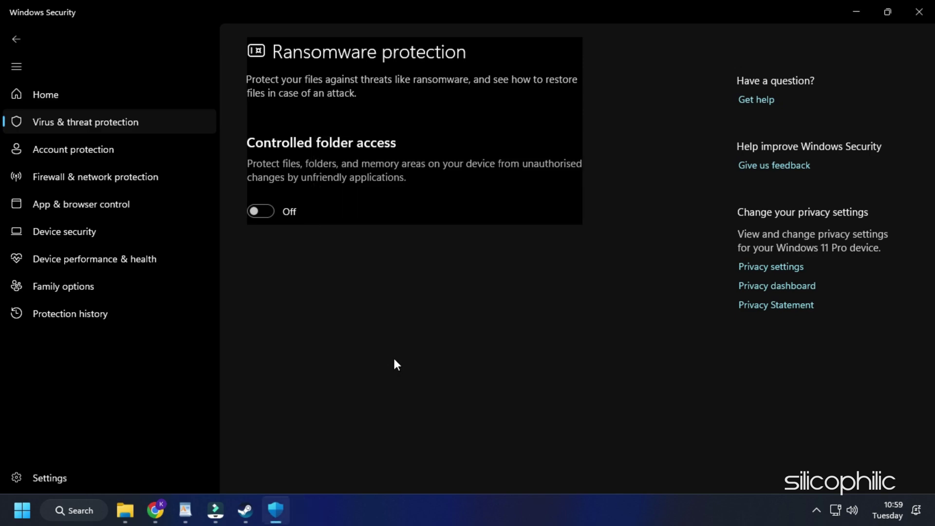
{"action": "left_click", "coordinate": [919, 12]}
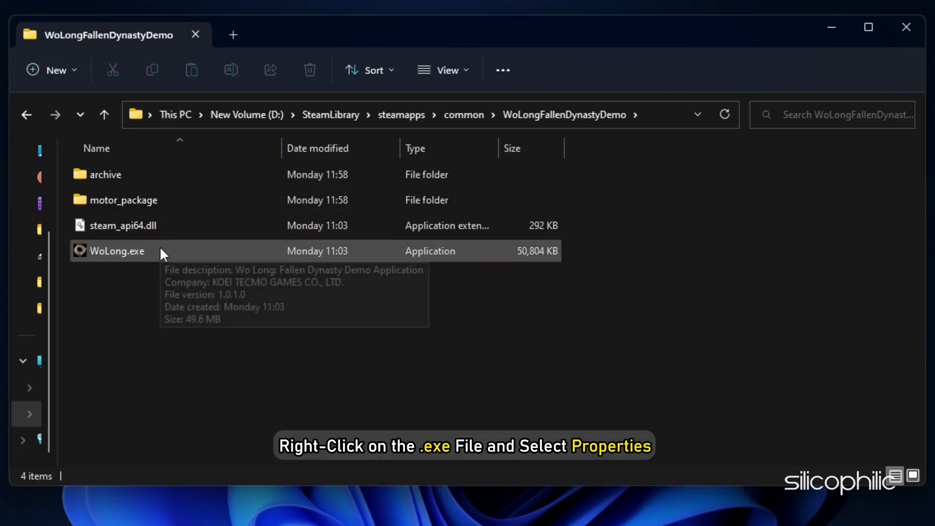
Step: Disable fullscreen optimizations in WoLong.exe's Compatibility properties
{"action": "right_click", "coordinate": [160, 247]}
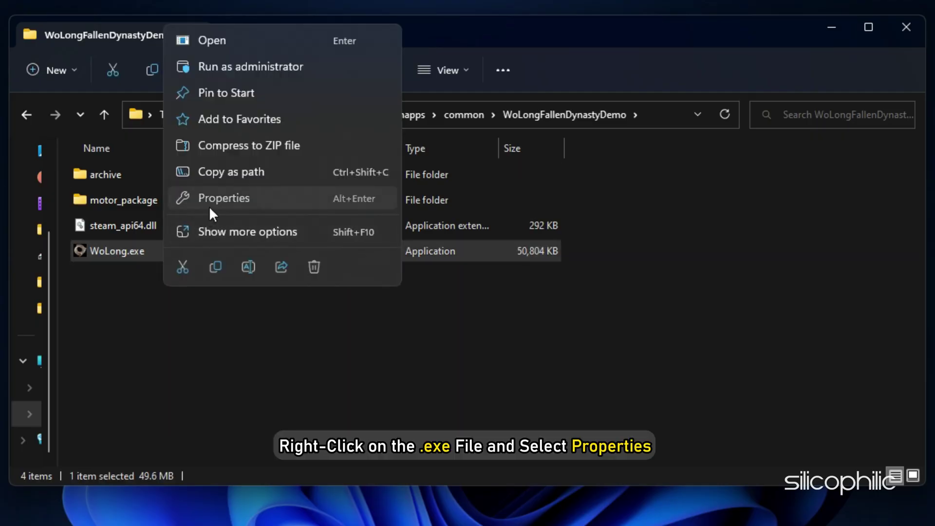
{"action": "left_click", "coordinate": [210, 208]}
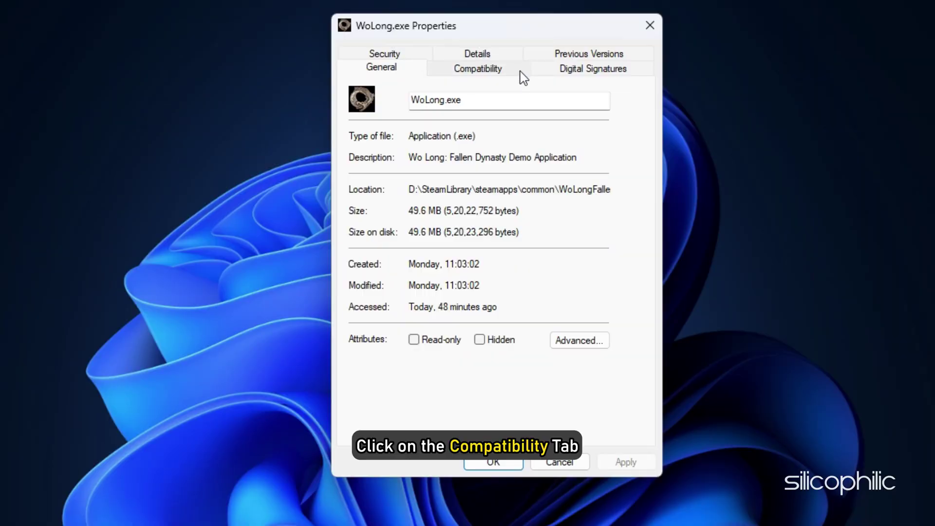
{"action": "left_click", "coordinate": [522, 75]}
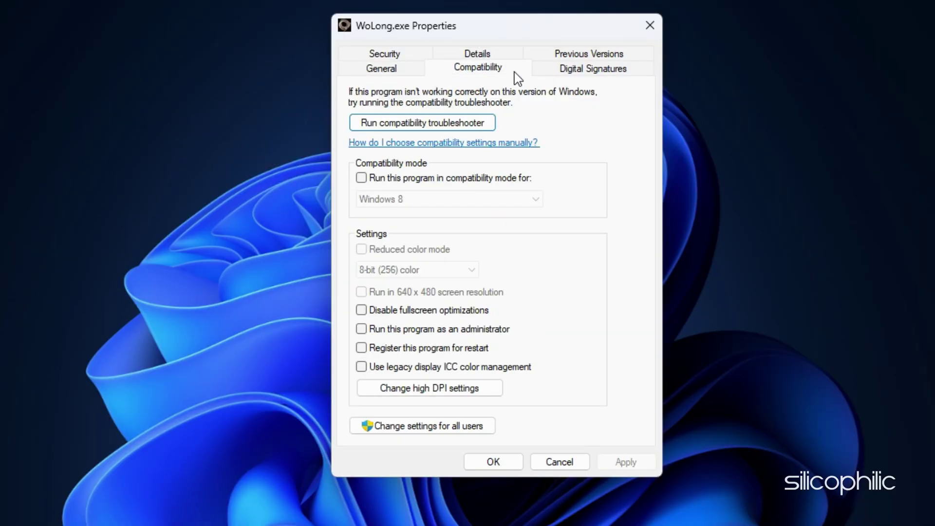
{"action": "left_click", "coordinate": [361, 310]}
Step: Override WoLong.exe's high DPI scaling with System and save the compatibility changes
{"action": "left_click", "coordinate": [405, 389]}
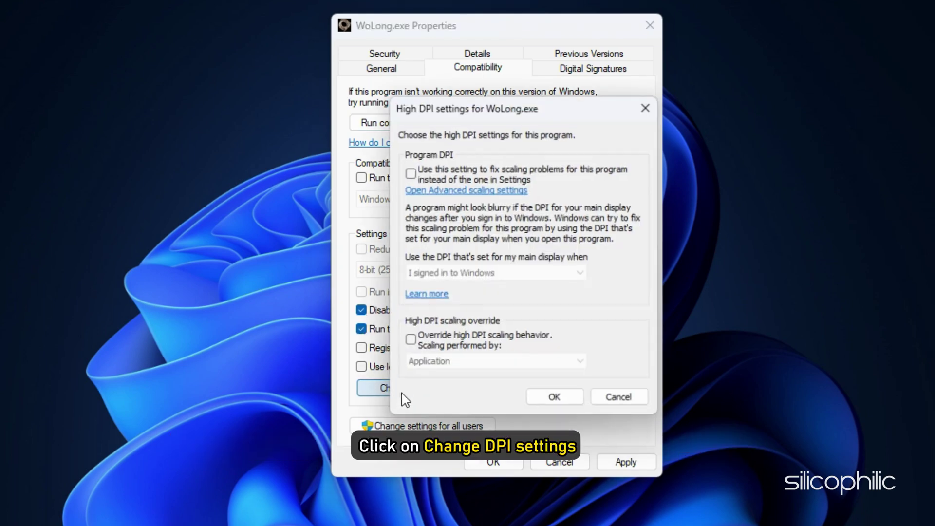
{"action": "left_click", "coordinate": [410, 344]}
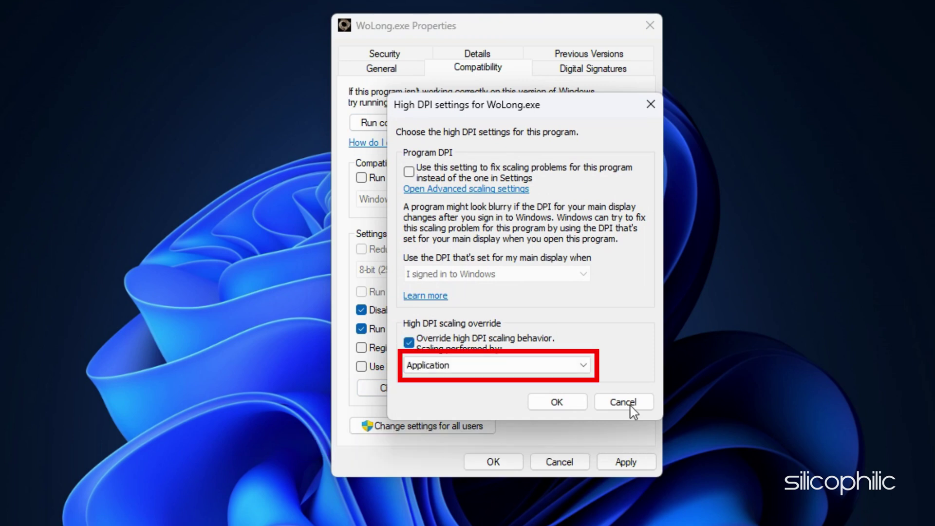
{"action": "left_click", "coordinate": [583, 366]}
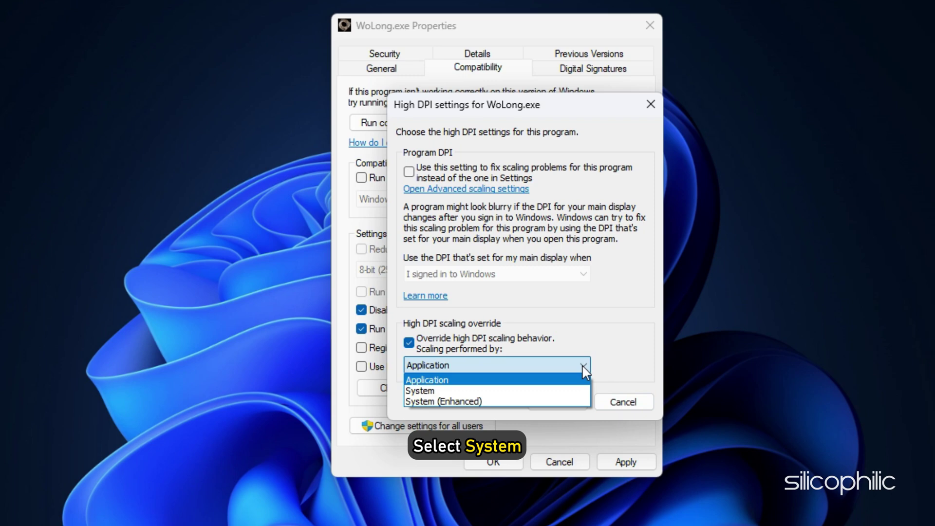
{"action": "left_click", "coordinate": [475, 391]}
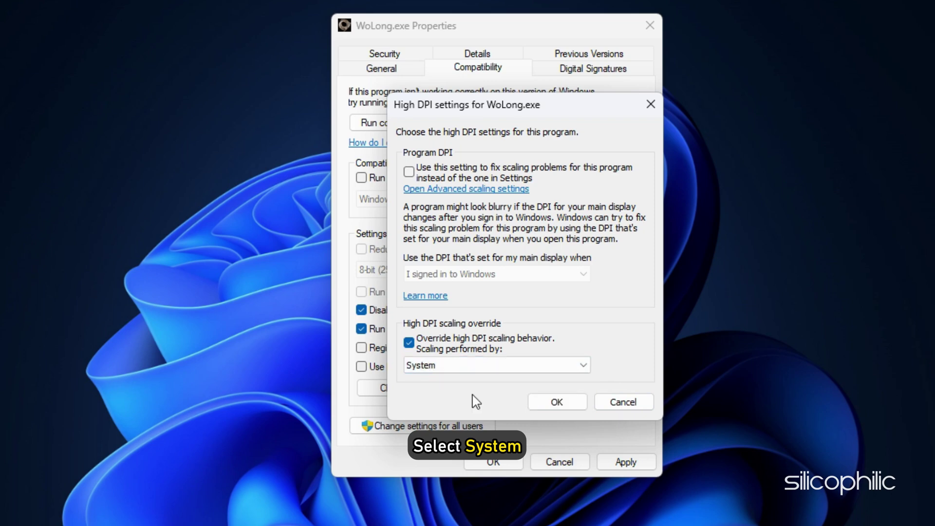
{"action": "left_click", "coordinate": [549, 406]}
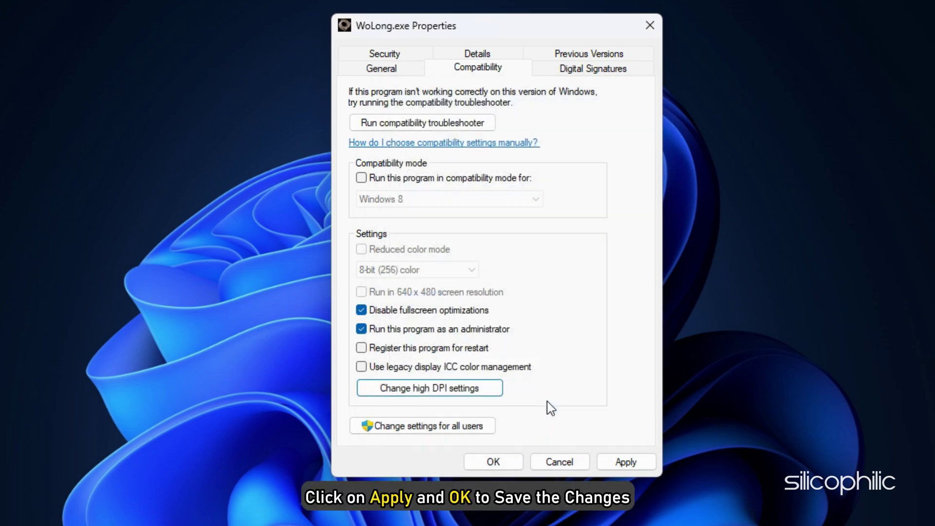
{"action": "left_click", "coordinate": [627, 463]}
{"action": "left_click", "coordinate": [515, 465]}
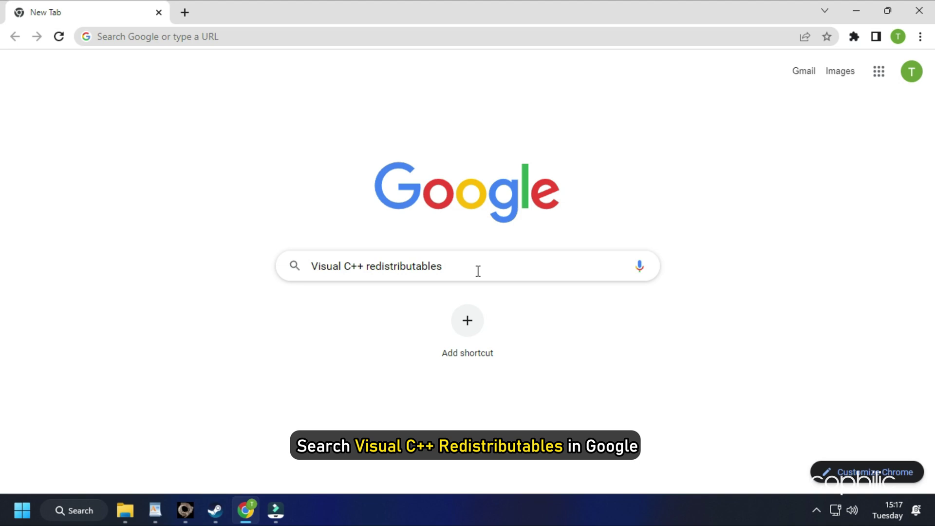
Step: Search Google for Visual C++ redistributables and open Microsoft Learn's latest supported downloads page
{"action": "key", "text": "Return"}
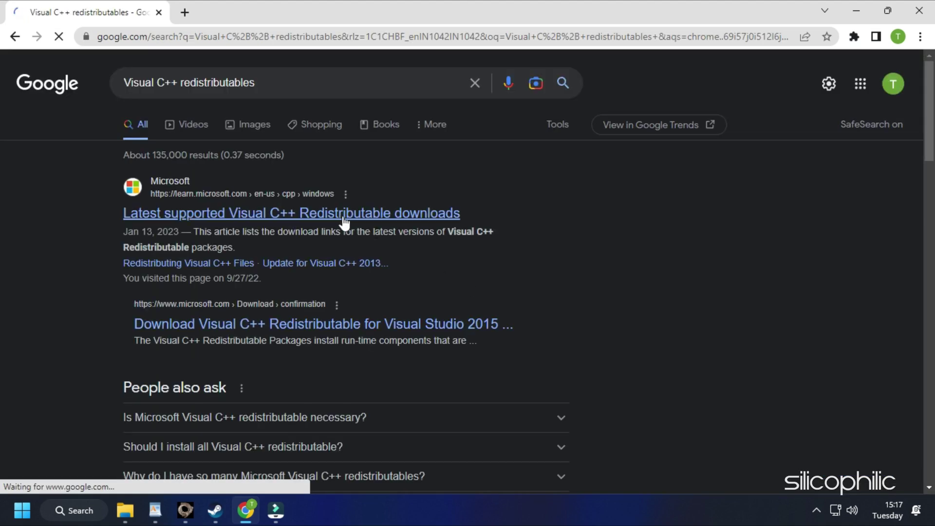
{"action": "left_click", "coordinate": [344, 219]}
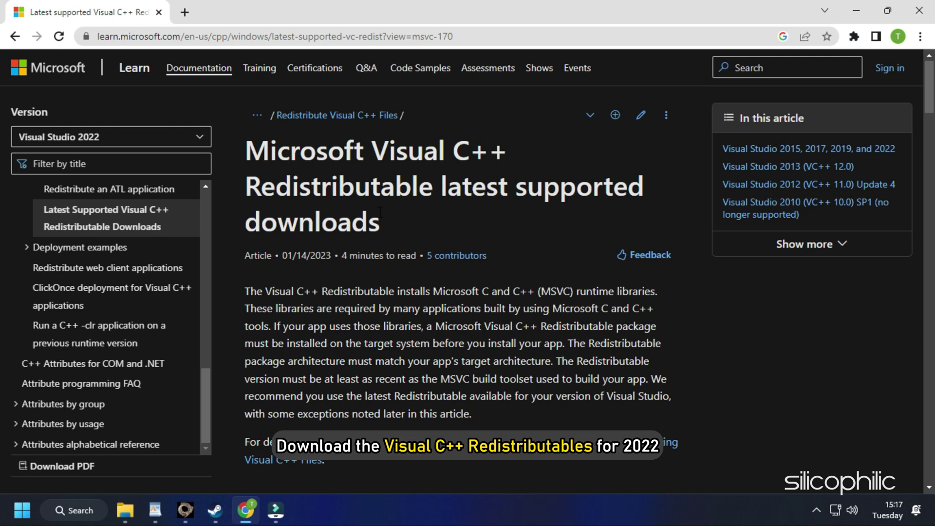
Step: Scroll Microsoft Learn to the Visual Studio 2015, 2017, 2019, and 2022 download table
{"action": "scroll", "coordinate": [380, 212], "scroll_direction": "down", "scroll_amount": 5}
{"action": "scroll", "coordinate": [379, 215], "scroll_direction": "down", "scroll_amount": 2}
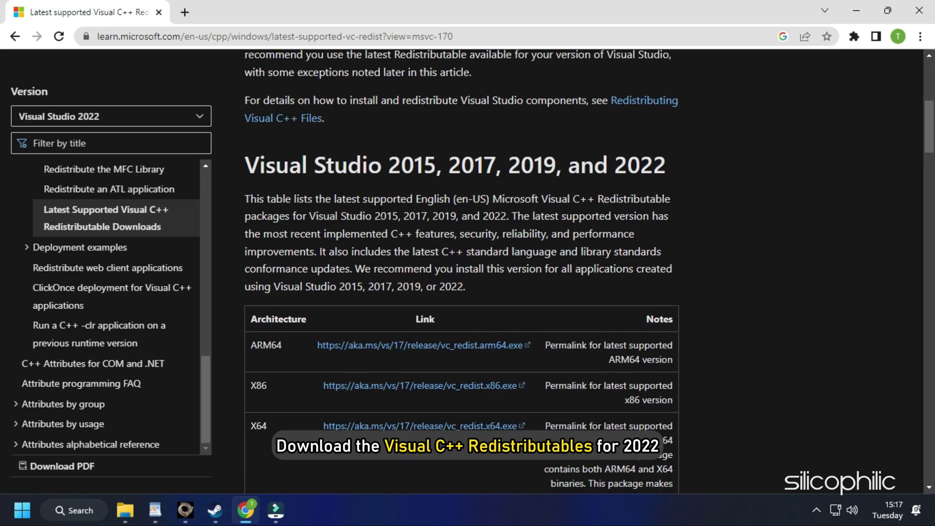
{"action": "scroll", "coordinate": [384, 212], "scroll_direction": "up", "scroll_amount": 2}
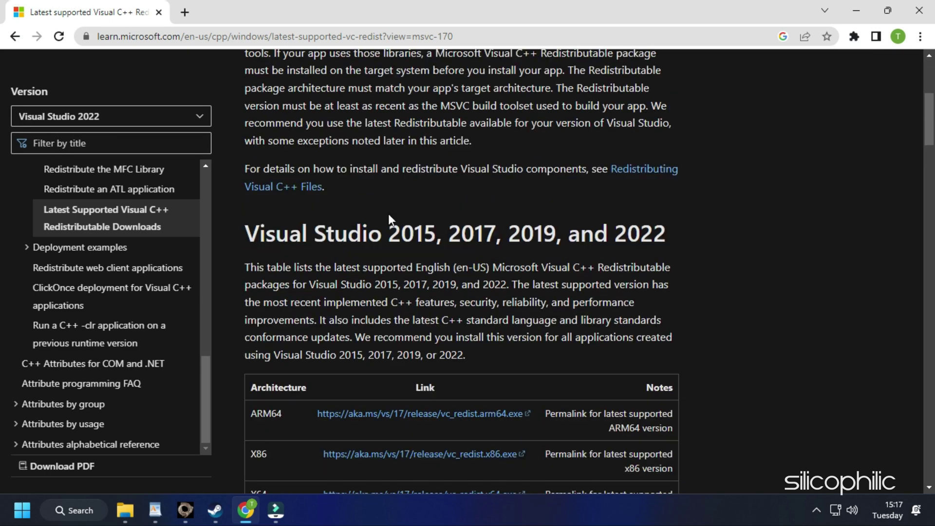
{"action": "scroll", "coordinate": [388, 215], "scroll_direction": "down", "scroll_amount": 4}
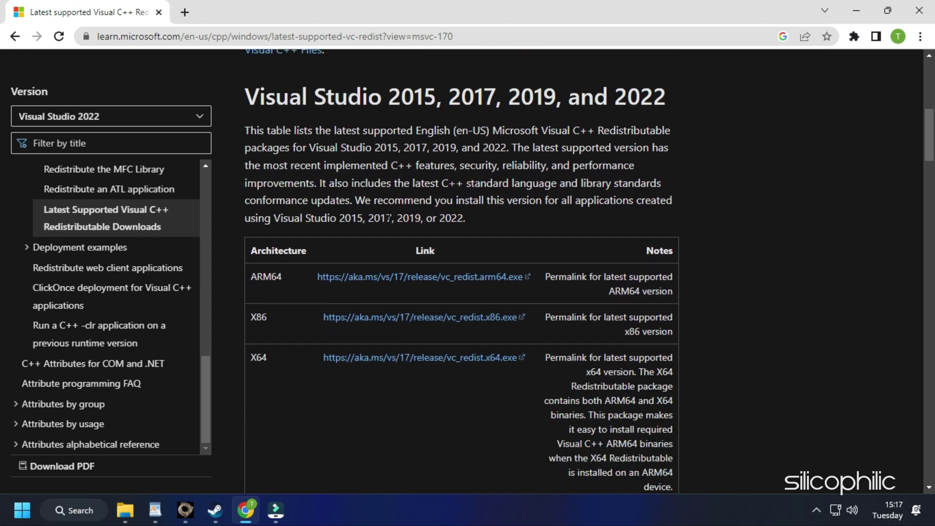
{"action": "scroll", "coordinate": [389, 215], "scroll_direction": "down", "scroll_amount": 4}
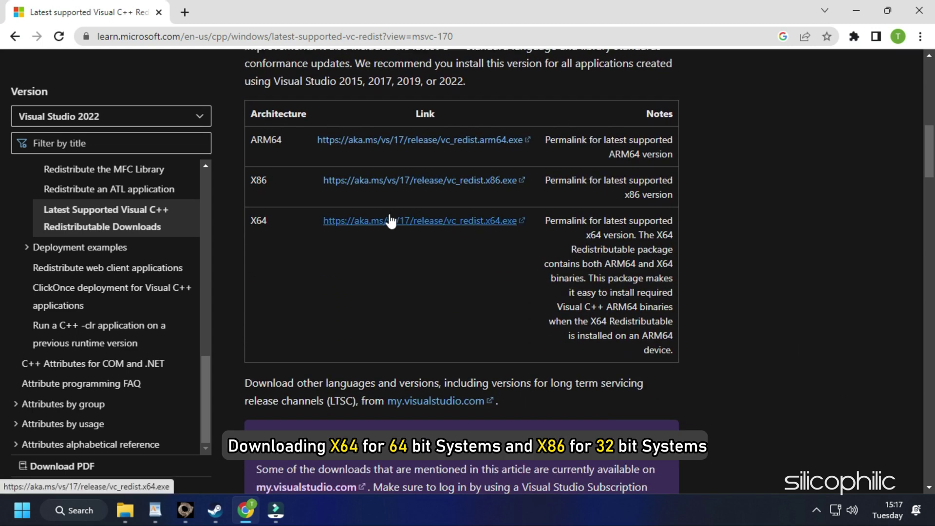
{"action": "scroll", "coordinate": [390, 217], "scroll_direction": "up", "scroll_amount": 2}
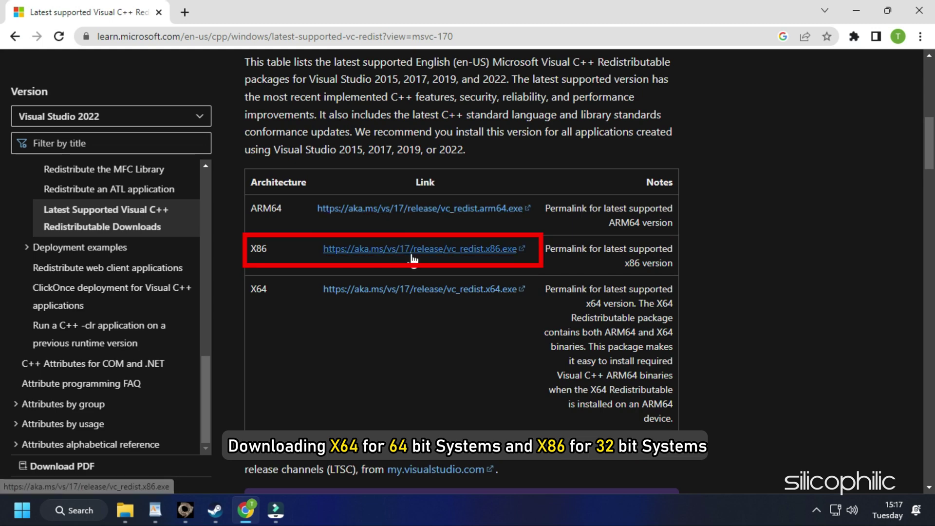
Step: Download and install the x64 Visual C++ 2015-2022 Redistributable 14.34.31938, then close setup
{"action": "scroll", "coordinate": [418, 258], "scroll_direction": "down", "scroll_amount": 2}
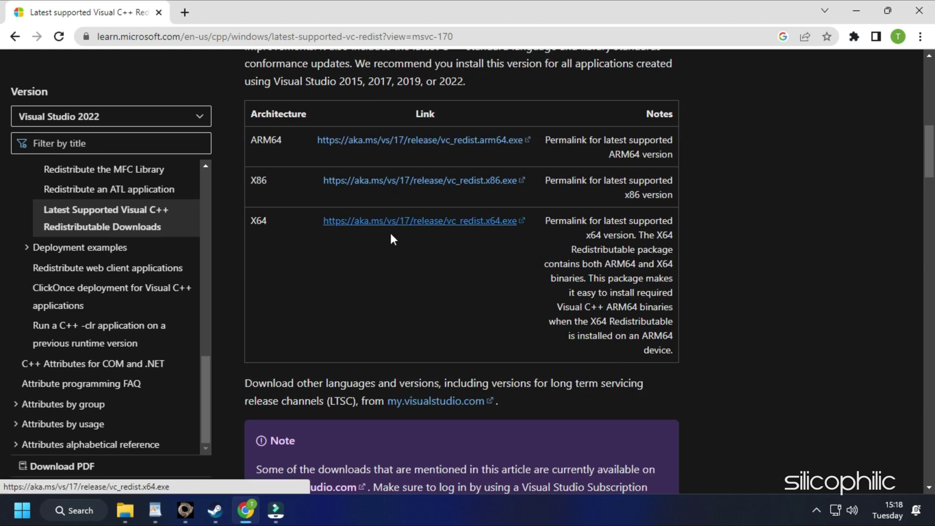
{"action": "left_click", "coordinate": [390, 222]}
{"action": "left_click", "coordinate": [102, 475]}
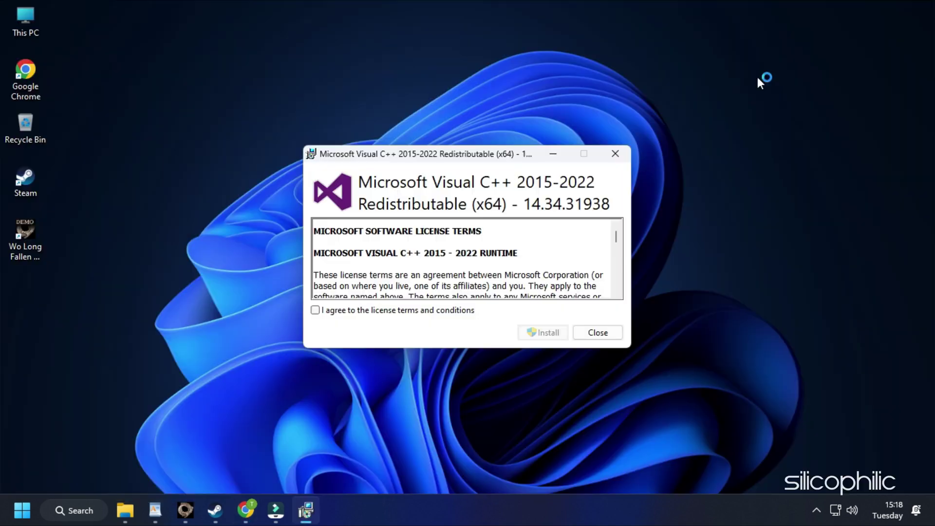
{"action": "left_click", "coordinate": [315, 310]}
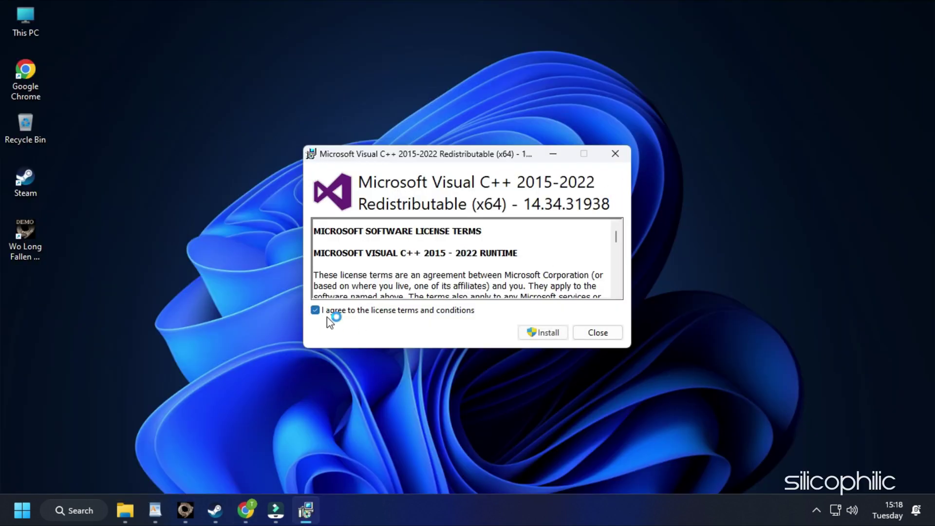
{"action": "left_click", "coordinate": [557, 334]}
{"action": "left_click", "coordinate": [402, 361]}
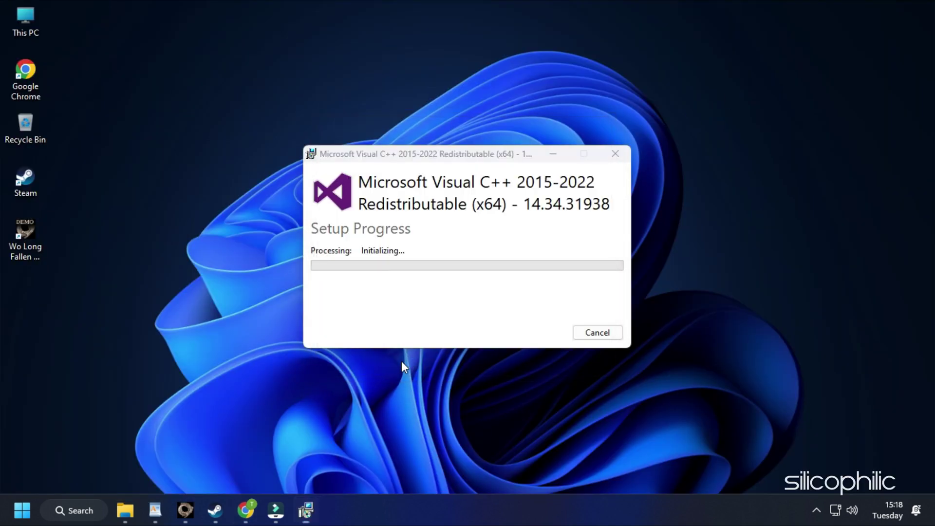
{"action": "left_click", "coordinate": [617, 155]}
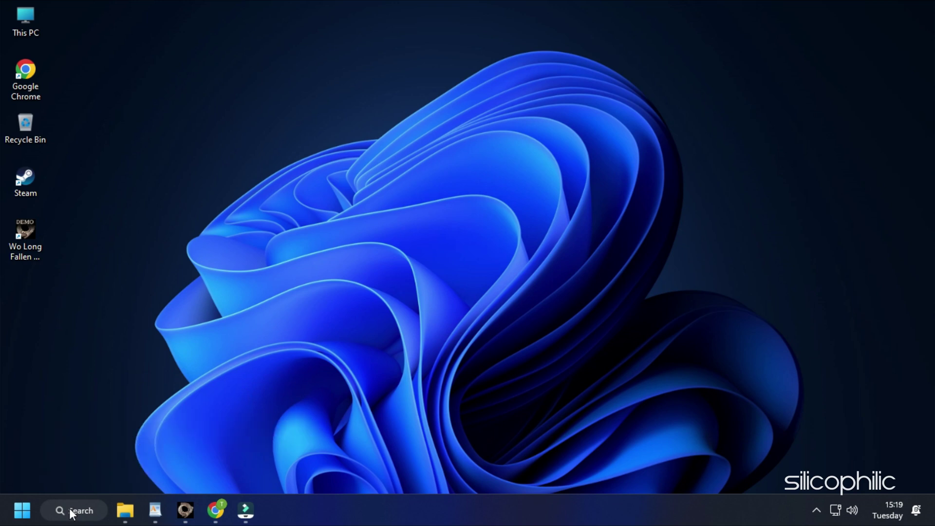
Step: Open Control Panel from Windows search and view its items as large icons
{"action": "left_click", "coordinate": [72, 511]}
{"action": "type", "text": "control Panel"}
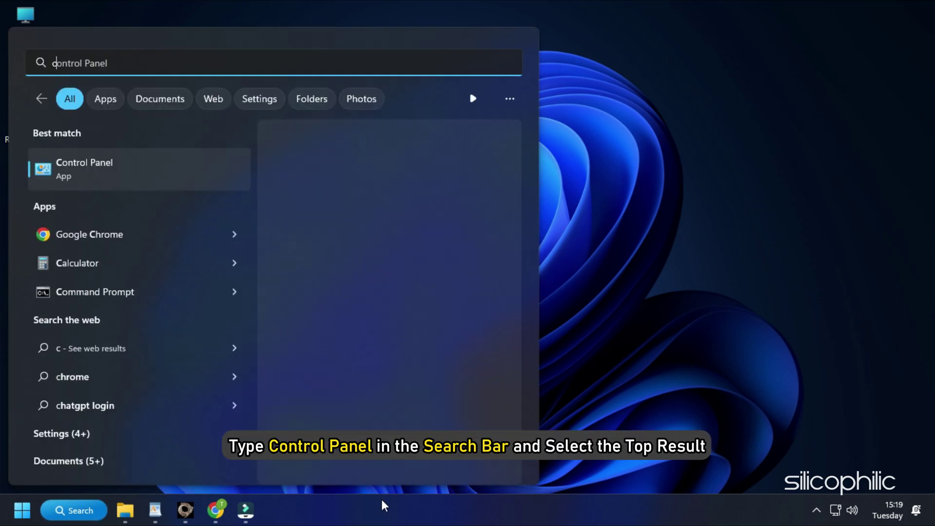
{"action": "left_click", "coordinate": [168, 189]}
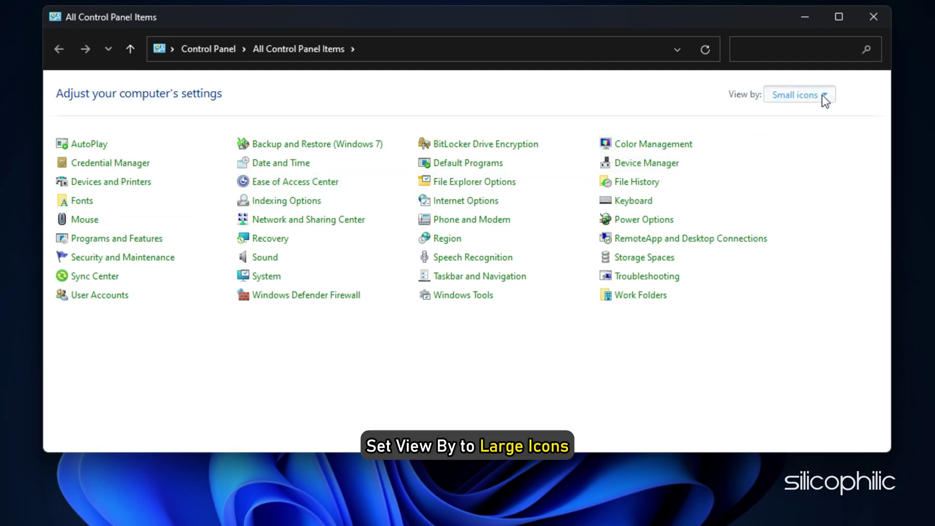
{"action": "left_click", "coordinate": [822, 95]}
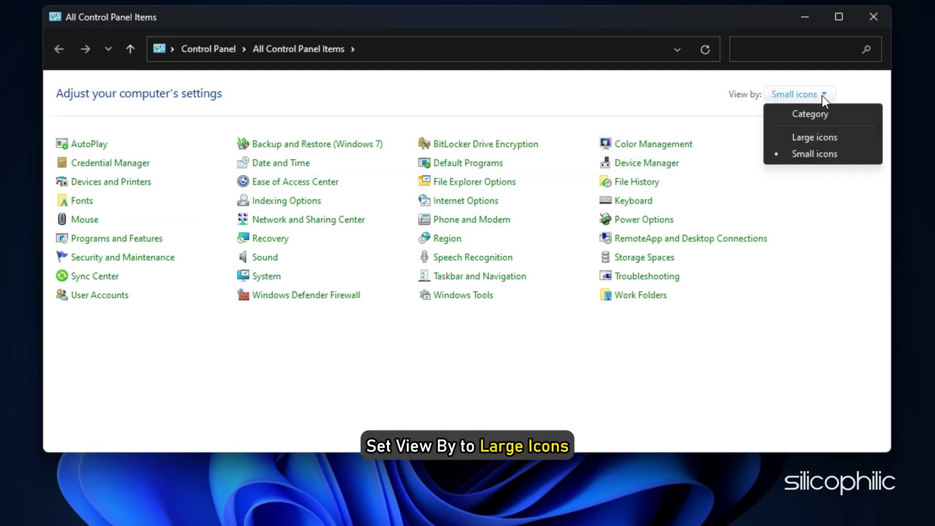
{"action": "left_click", "coordinate": [825, 140]}
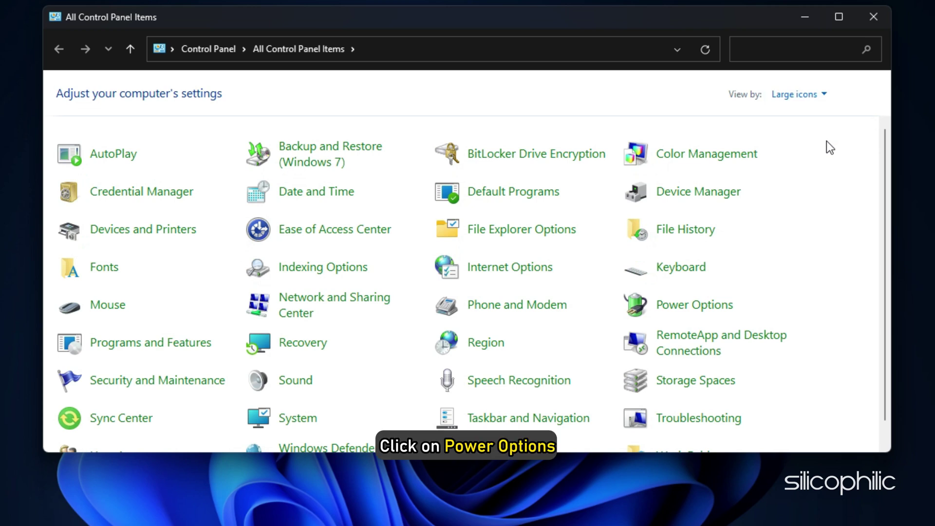
Step: In Power Options, switch from High performance to the Balanced (recommended) plan
{"action": "left_click", "coordinate": [688, 311]}
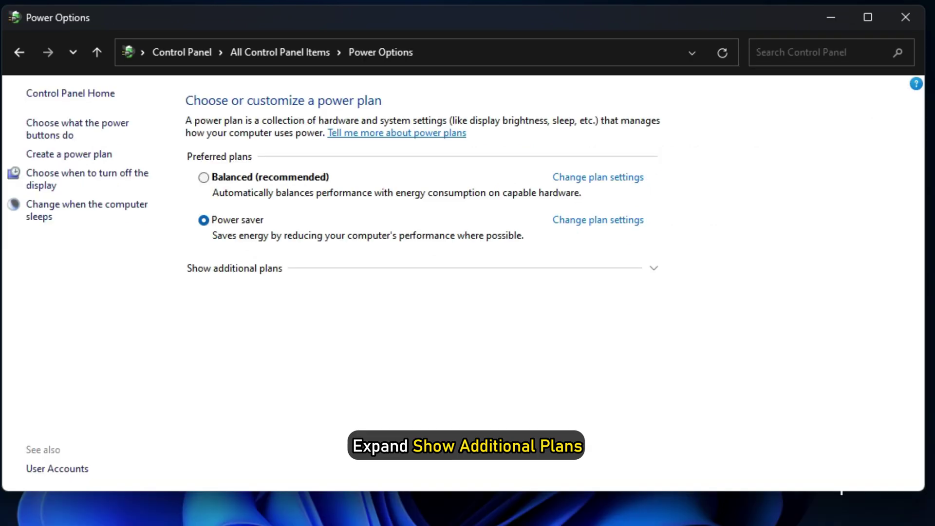
{"action": "left_click", "coordinate": [653, 270]}
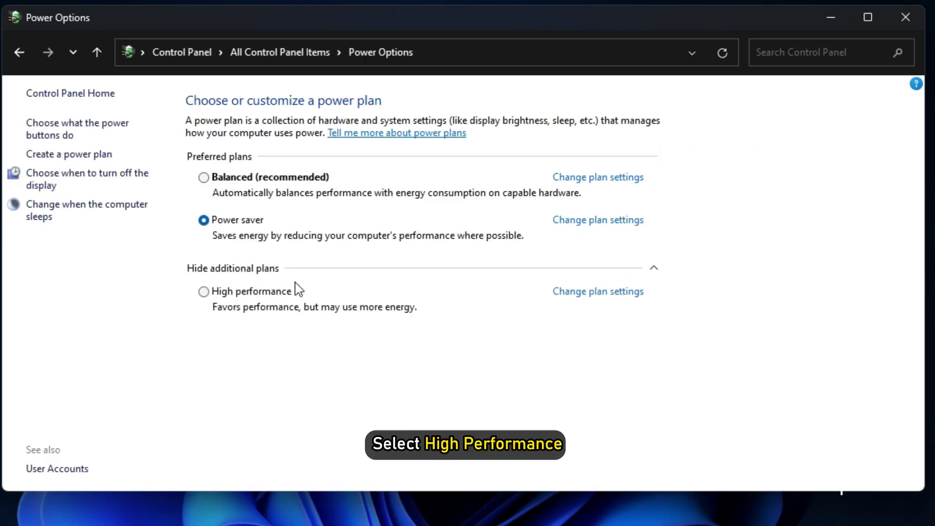
{"action": "left_click", "coordinate": [203, 292]}
{"action": "left_click", "coordinate": [828, 22]}
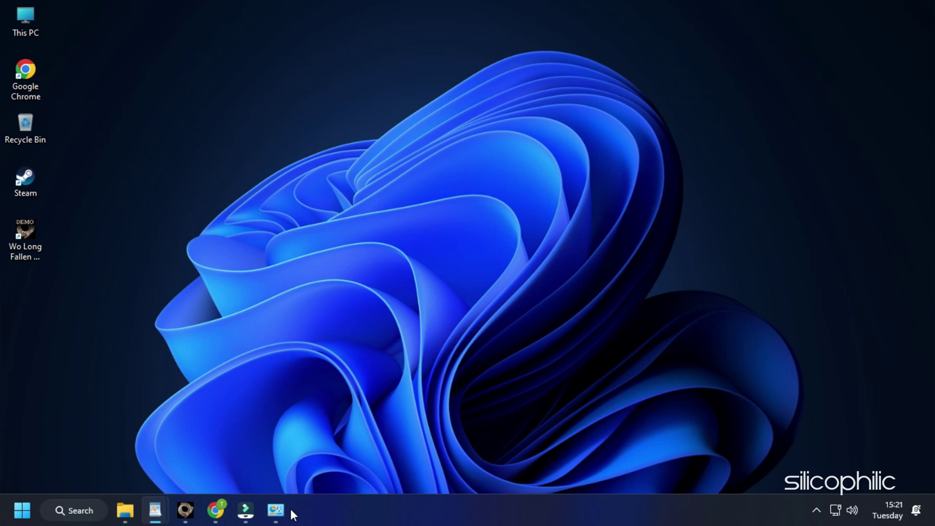
{"action": "left_click", "coordinate": [277, 510]}
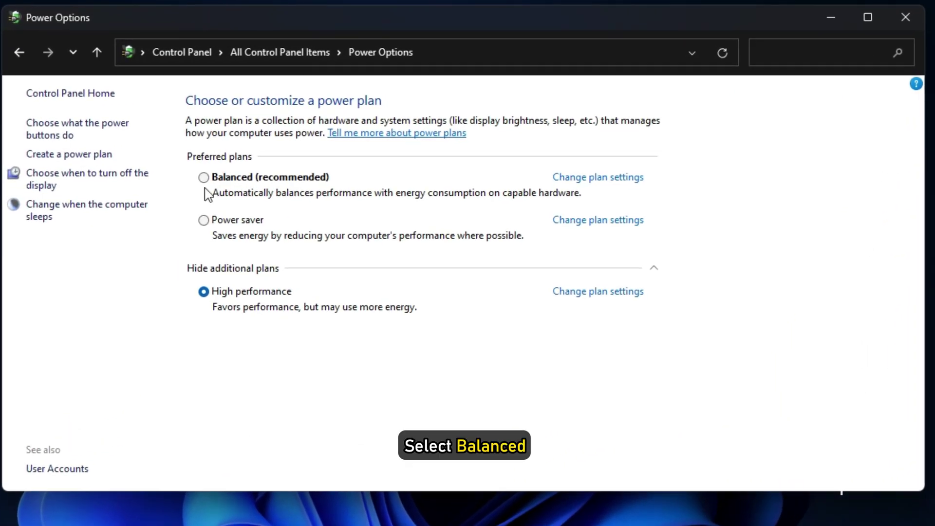
{"action": "left_click", "coordinate": [203, 177]}
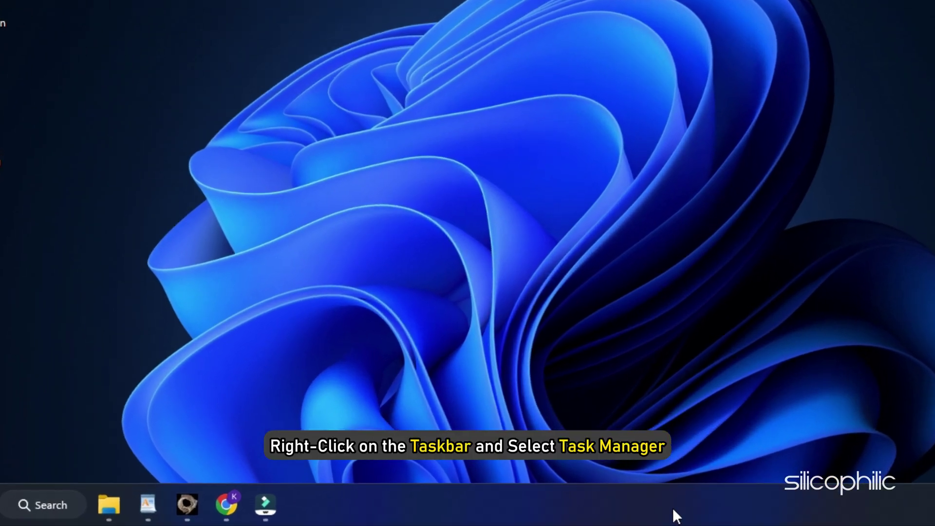
Step: End the Google Chrome task in Task Manager, then close Task Manager
{"action": "right_click", "coordinate": [558, 515]}
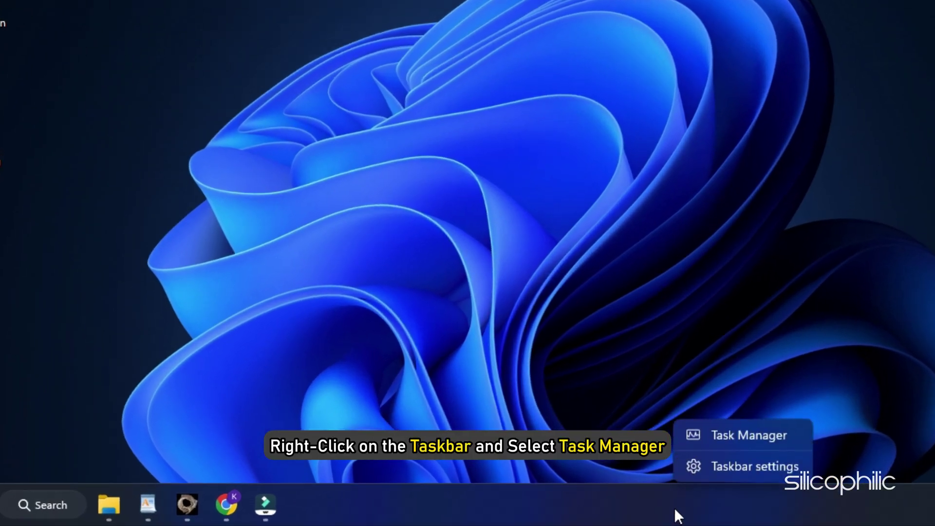
{"action": "left_click", "coordinate": [747, 442]}
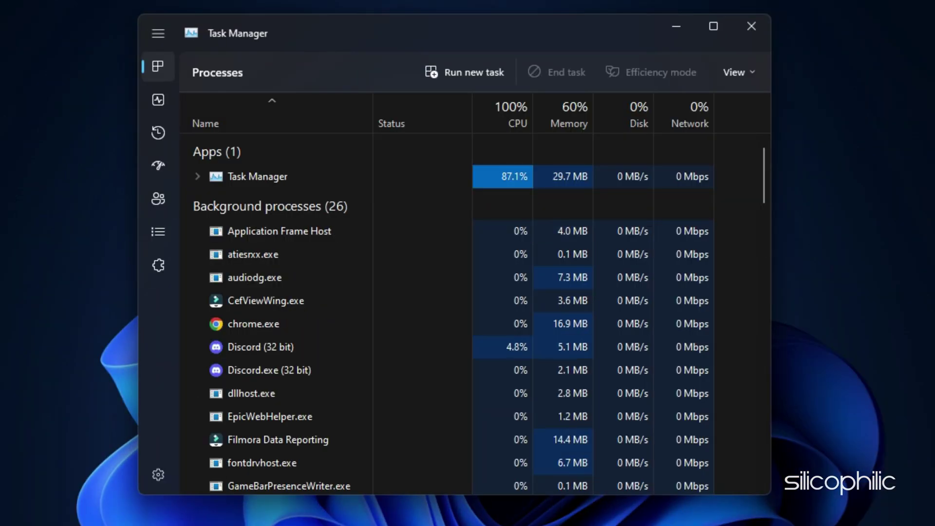
{"action": "right_click", "coordinate": [271, 177]}
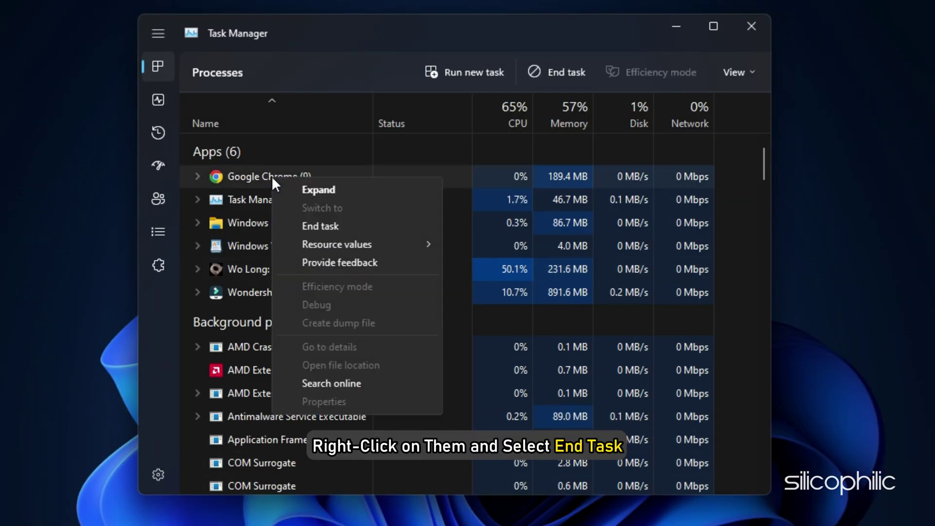
{"action": "left_click", "coordinate": [310, 226]}
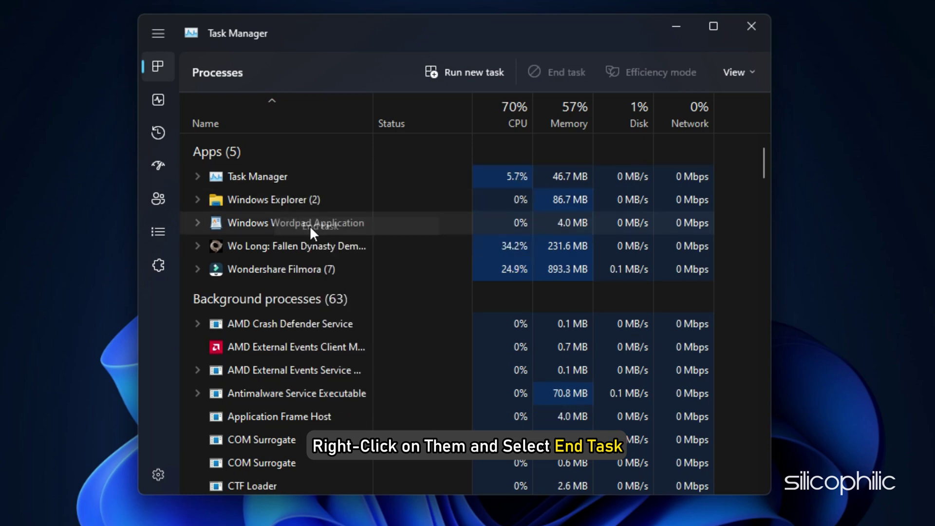
{"action": "left_click", "coordinate": [753, 26]}
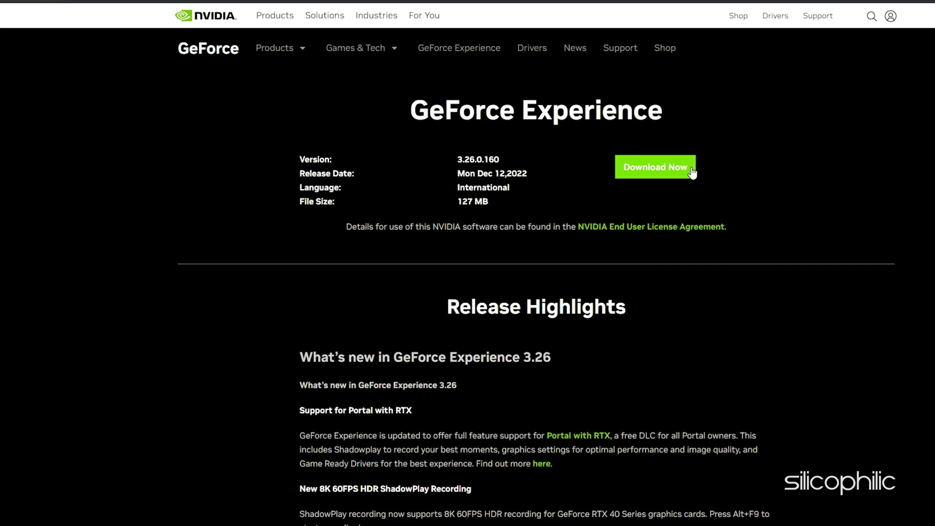
Step: Download the GeForce Experience installer and open the app's Drivers page
{"action": "left_click", "coordinate": [692, 170]}
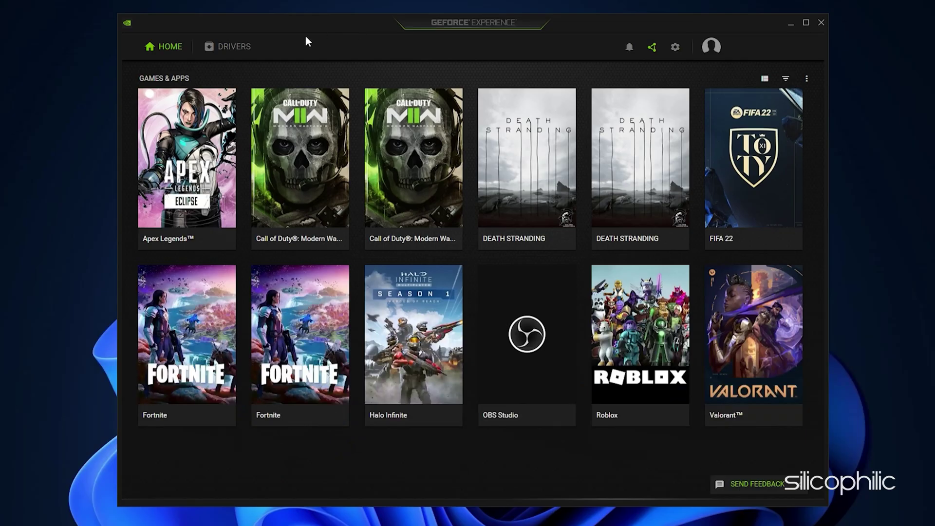
{"action": "left_click", "coordinate": [241, 47]}
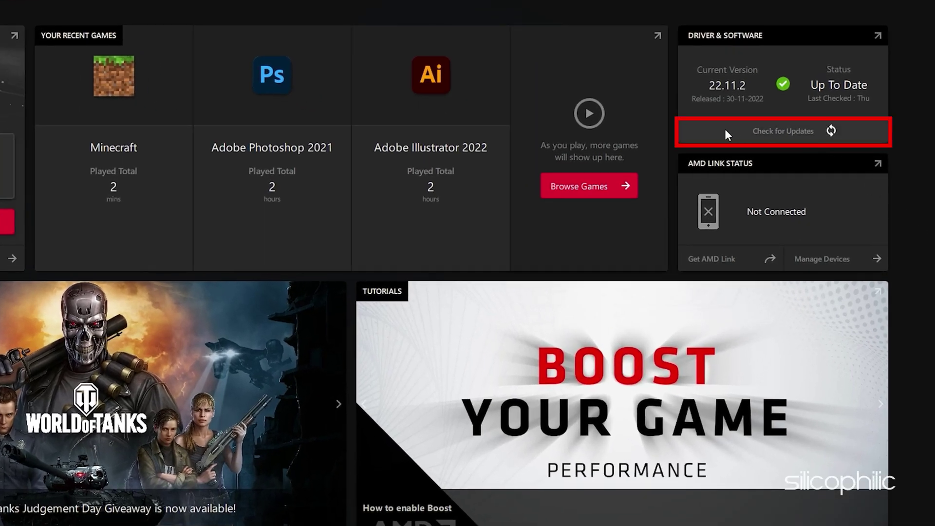
Step: Check for updates in Radeon Software, confirming driver 22.11.2 is up to date
{"action": "left_click", "coordinate": [726, 130]}
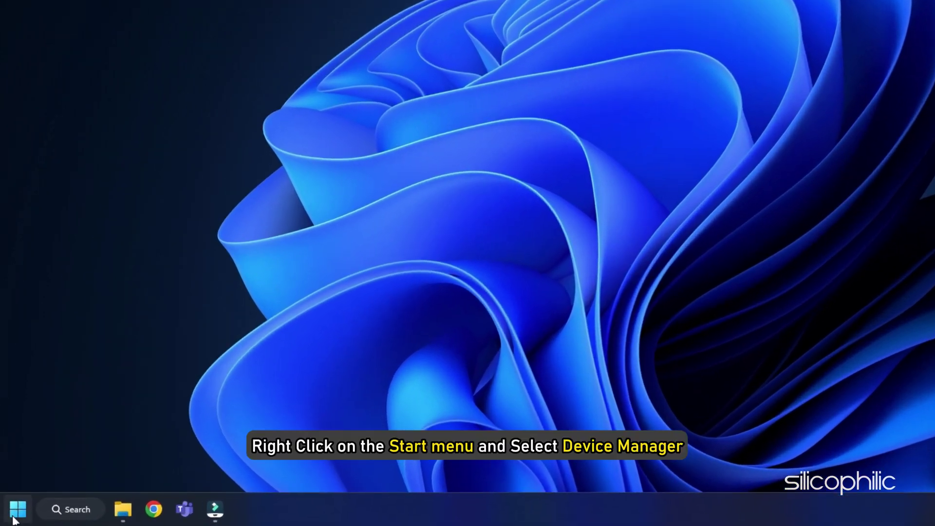
Step: Uninstall the NVIDIA GeForce RTX 3070 adapter under Display adapters in Device Manager
{"action": "right_click", "coordinate": [14, 521]}
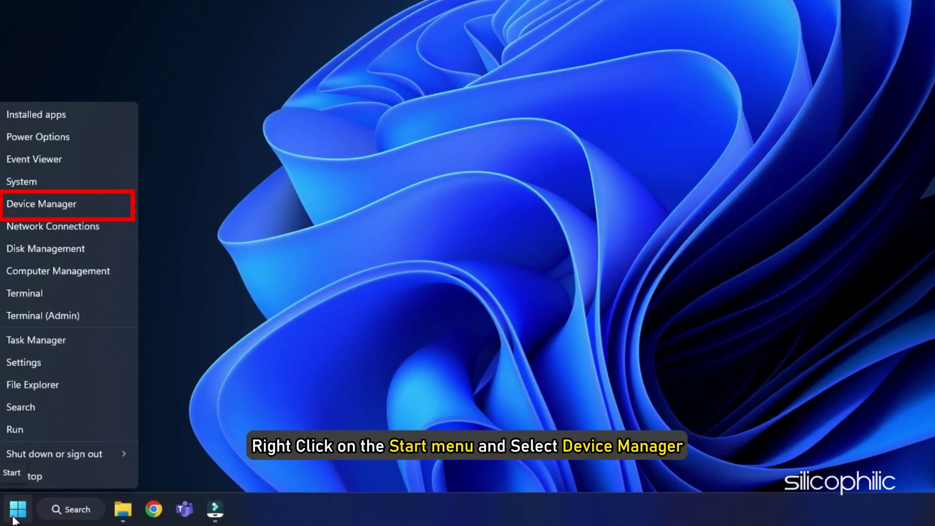
{"action": "left_click", "coordinate": [75, 202]}
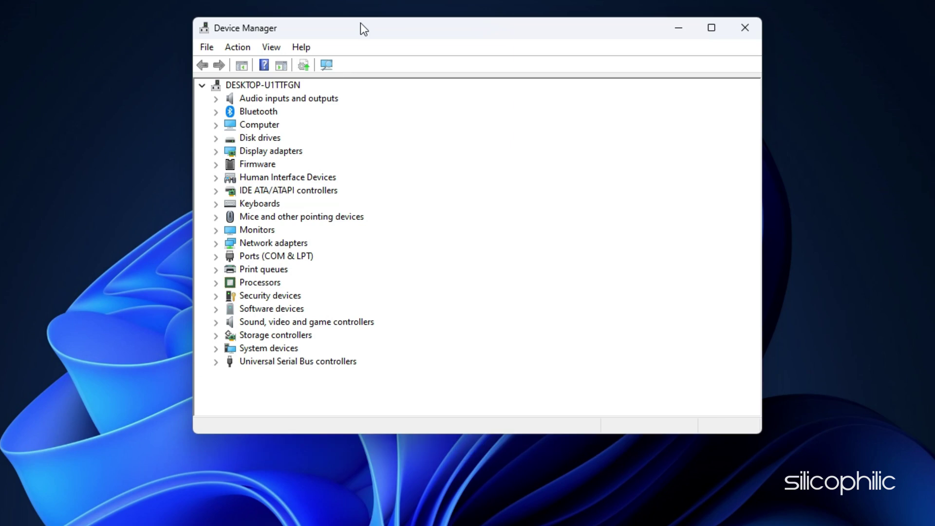
{"action": "left_click", "coordinate": [217, 152]}
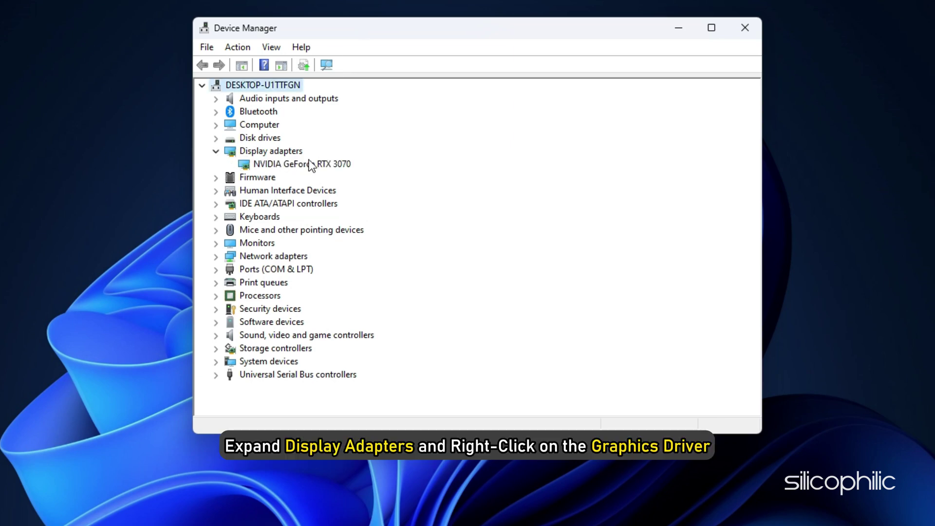
{"action": "left_click", "coordinate": [353, 169]}
{"action": "right_click", "coordinate": [353, 166]}
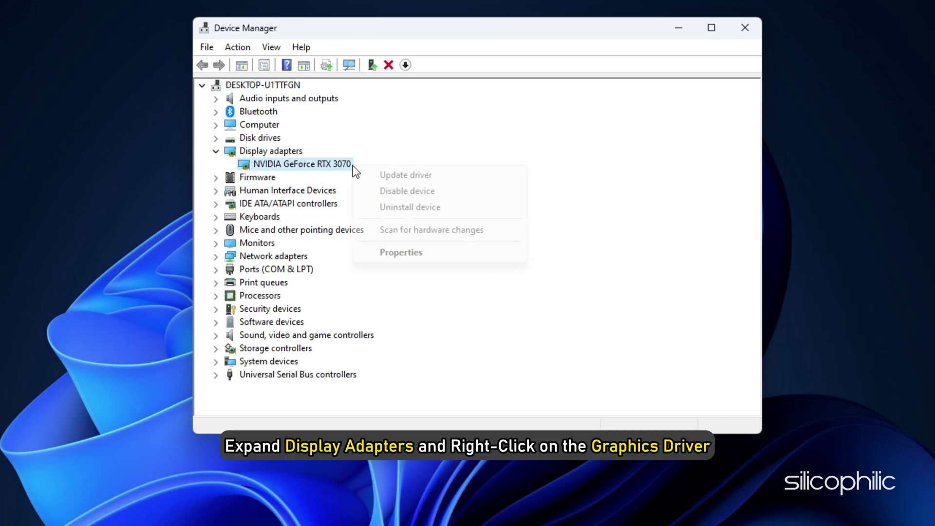
{"action": "left_click", "coordinate": [448, 215]}
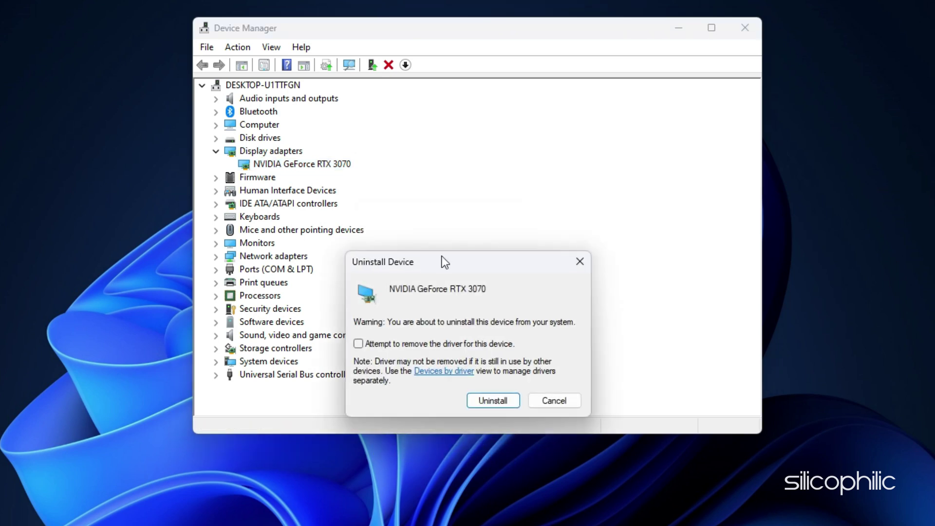
{"action": "left_click", "coordinate": [475, 399]}
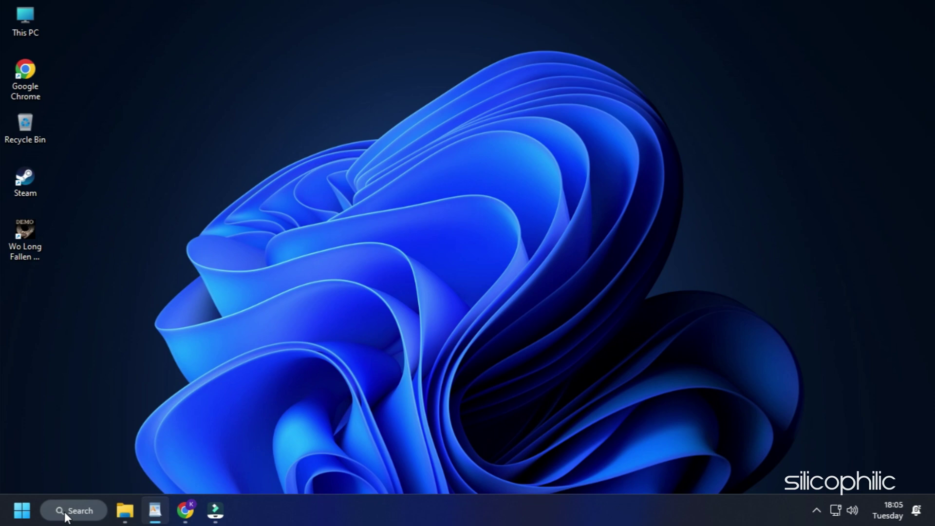
Step: Recheck Windows Update and start downloading the 2023-02 cumulative update KB5022913
{"action": "left_click", "coordinate": [67, 515]}
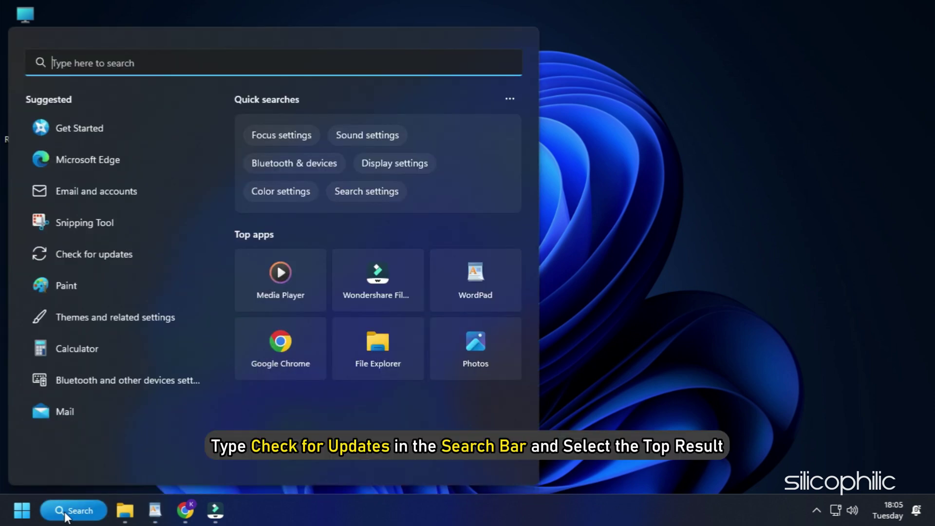
{"action": "type", "text": "control panel"}
{"action": "key", "text": "ctrl+a"}
{"action": "type", "text": "check for updates"}
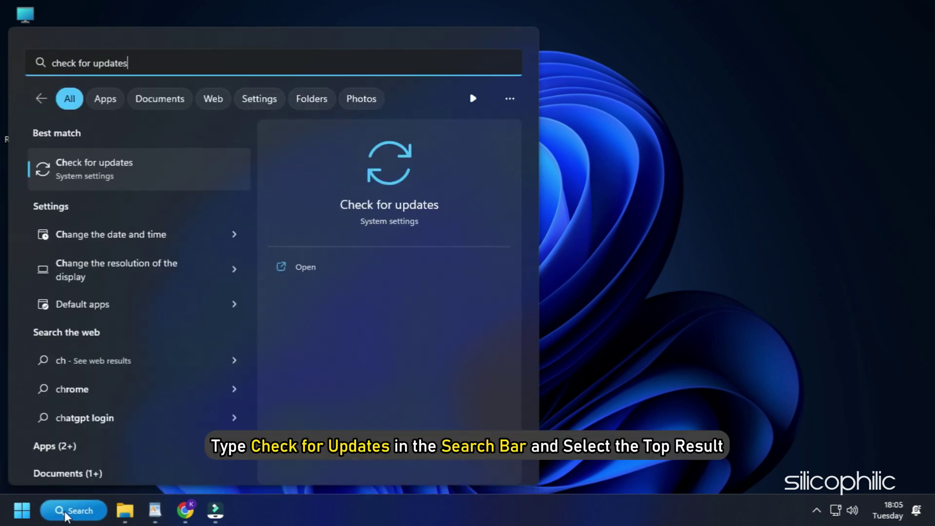
{"action": "left_click", "coordinate": [180, 229]}
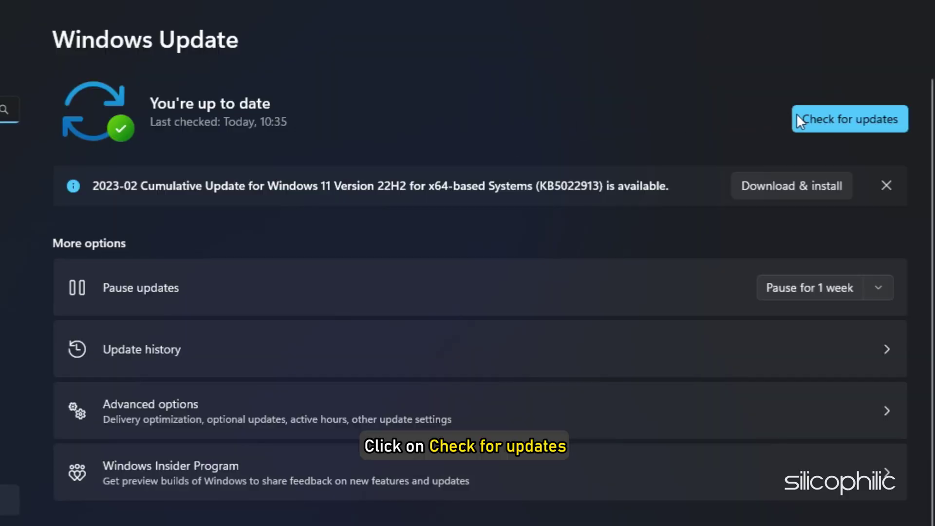
{"action": "left_click", "coordinate": [832, 129]}
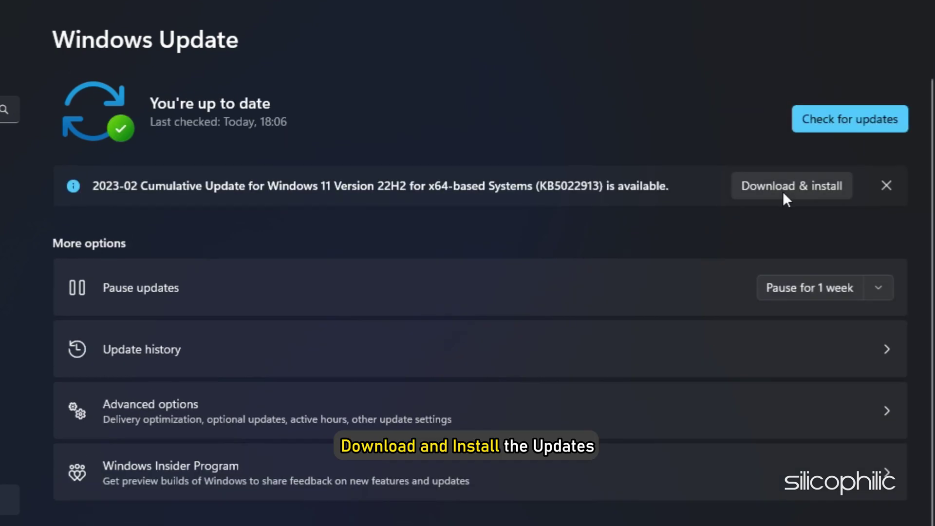
{"action": "left_click", "coordinate": [784, 194]}
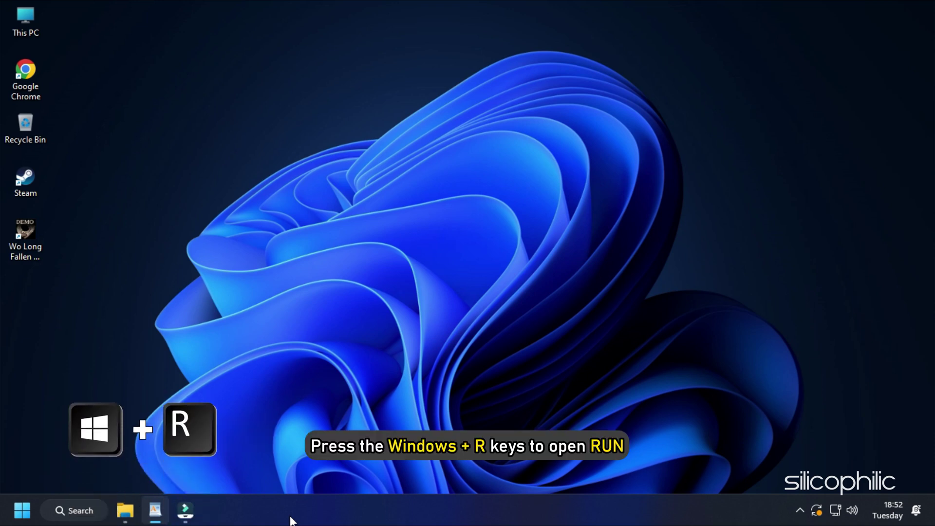
Step: Uninstall Wo Long: Fallen Dynasty Demo via appwiz.cpl, approving the administrator prompt
{"action": "key", "text": "super+r"}
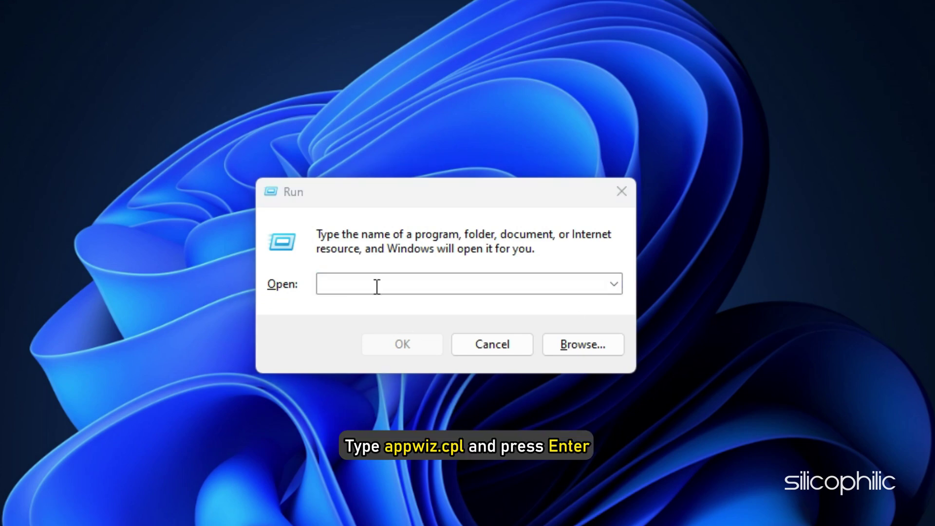
{"action": "type", "text": "appwiz.cpl"}
{"action": "key", "text": "Return"}
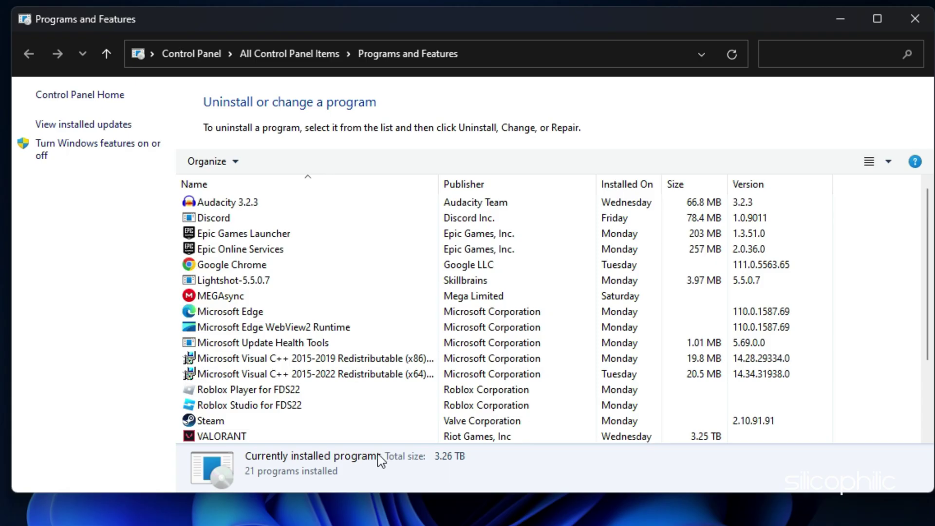
{"action": "scroll", "coordinate": [330, 417], "scroll_direction": "down", "scroll_amount": 2}
{"action": "left_click", "coordinate": [209, 375]}
{"action": "right_click", "coordinate": [211, 379]}
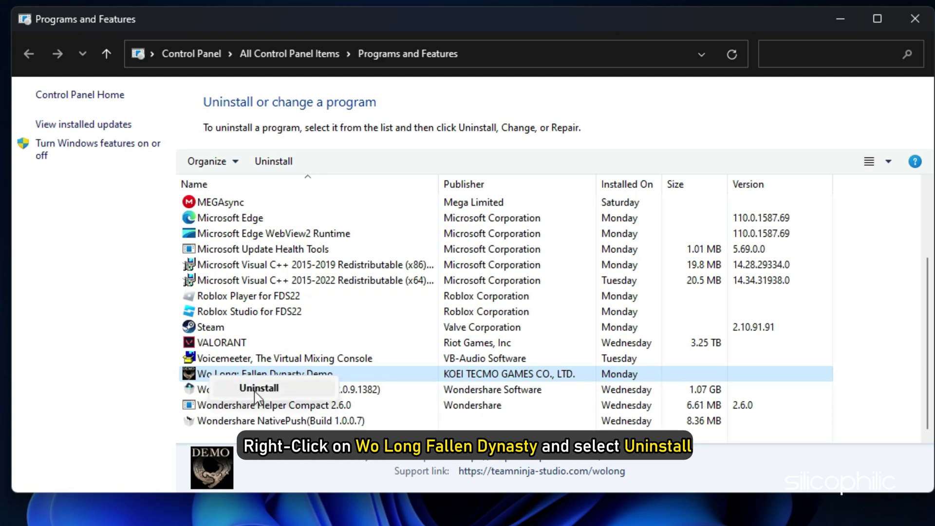
{"action": "left_click", "coordinate": [280, 391]}
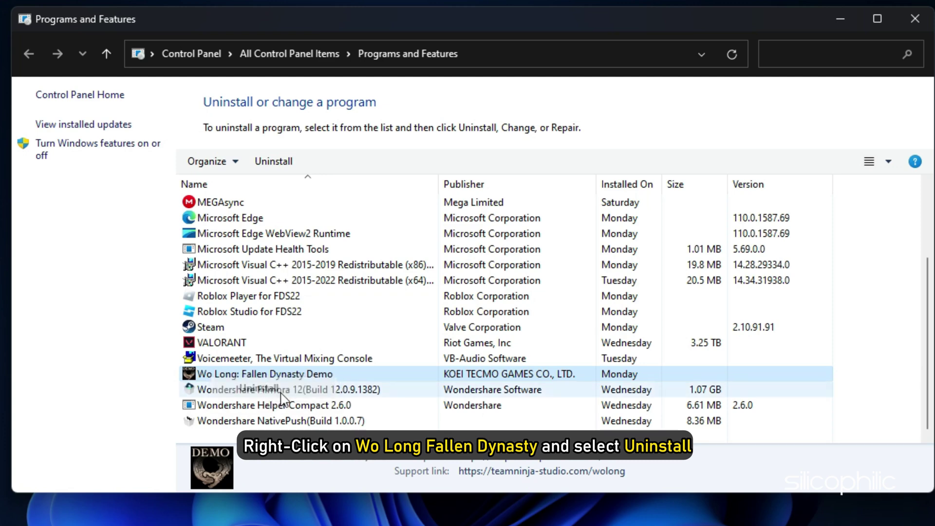
{"action": "left_click", "coordinate": [352, 405]}
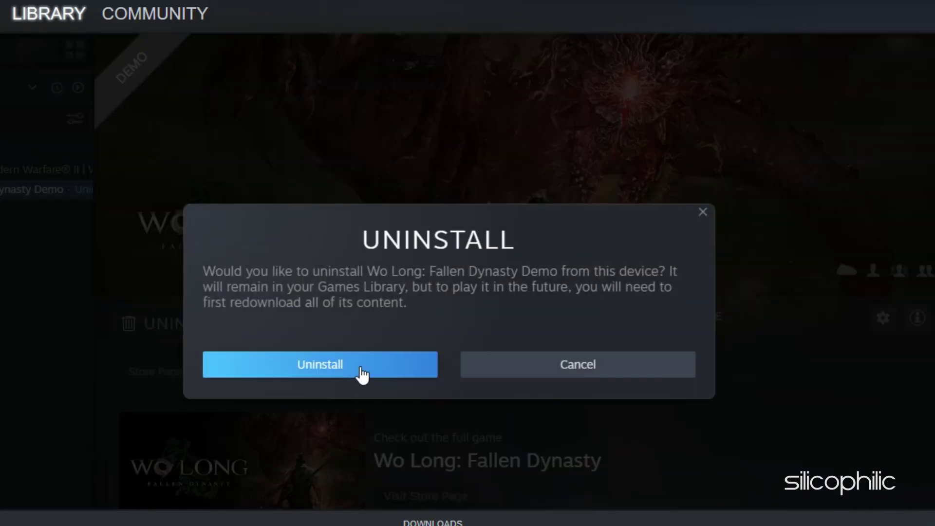
Step: Confirm the Wo Long demo's removal in Steam and start reinstalling it
{"action": "left_click", "coordinate": [360, 370]}
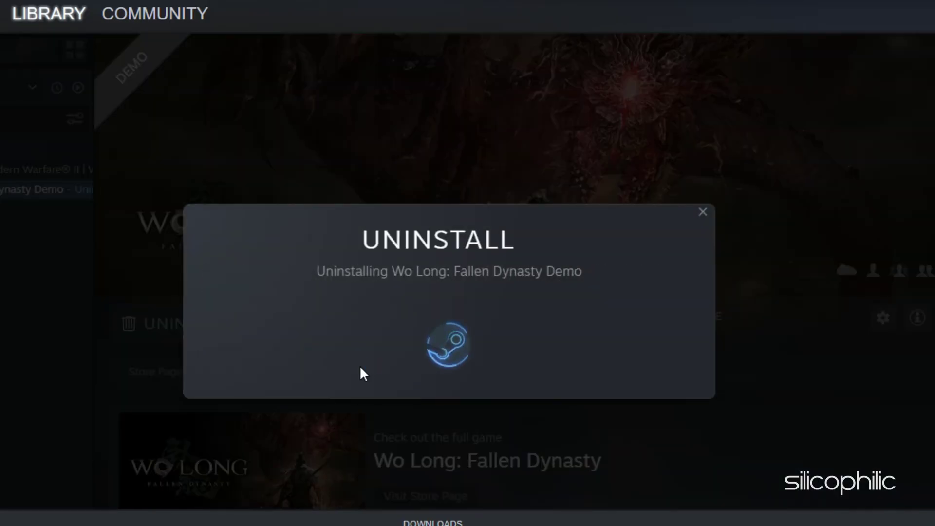
{"action": "left_click", "coordinate": [242, 307]}
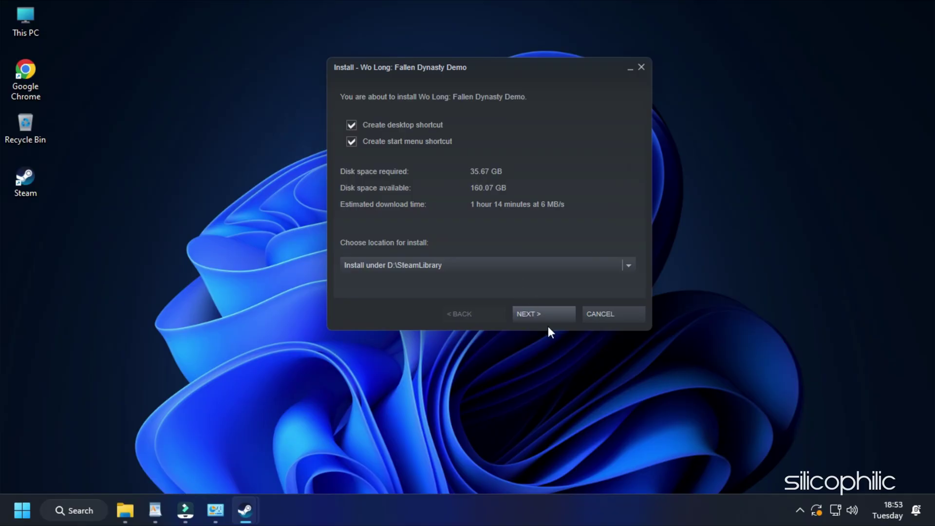
{"action": "left_click", "coordinate": [548, 316]}
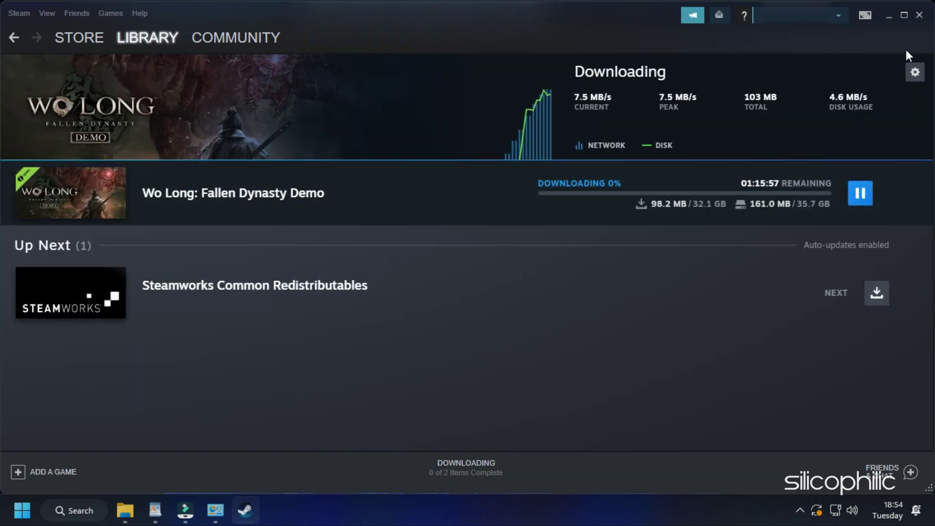
Step: Close the Steam window
{"action": "left_click", "coordinate": [919, 15]}
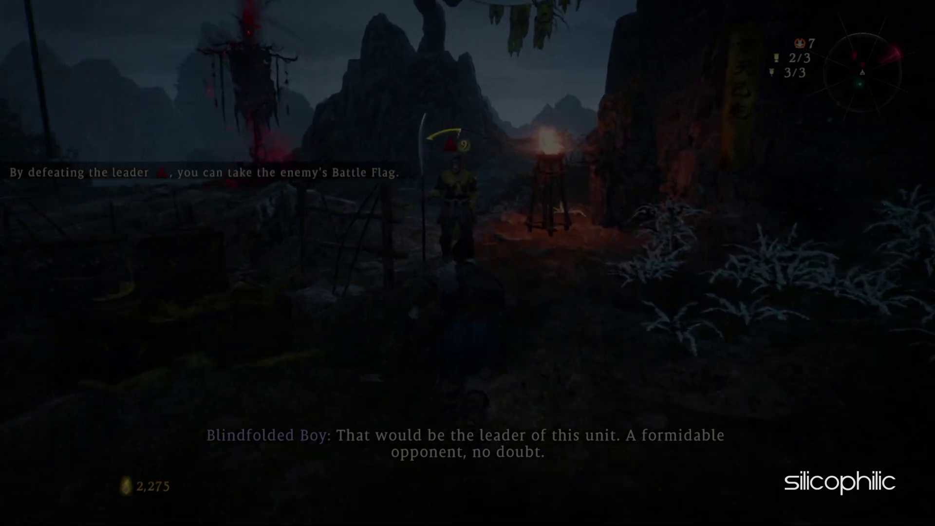